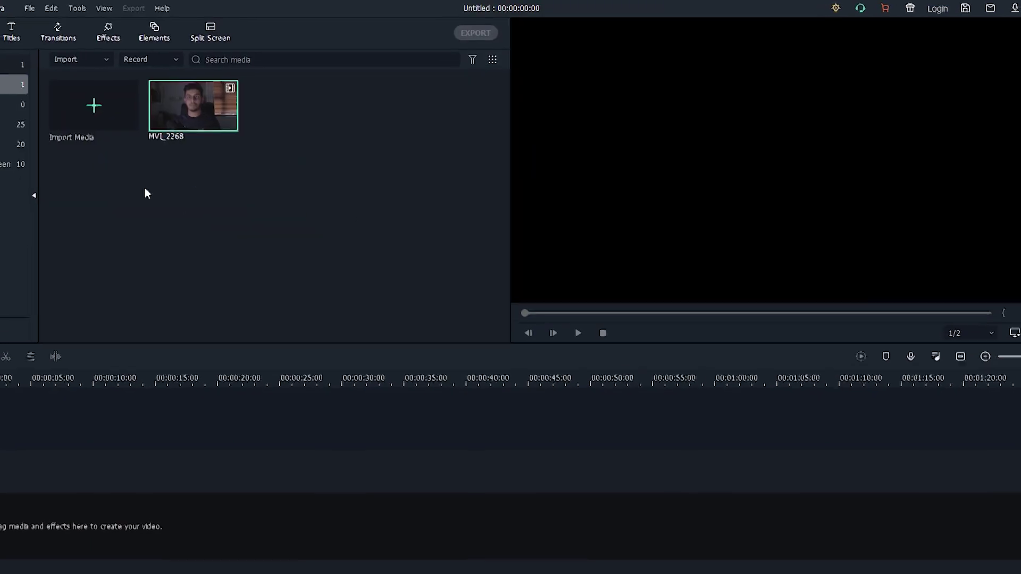
Play the finished edit and shrink the Instagram icon, moving it down
{"action": "left_click", "coordinate": [230, 120]}
{"action": "left_click", "coordinate": [579, 333]}
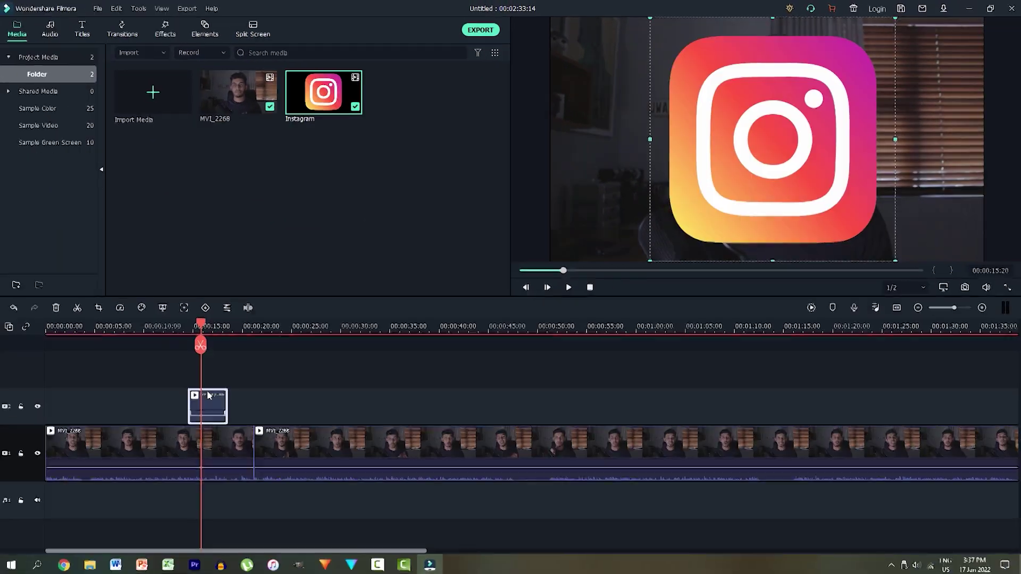
{"action": "left_click_drag", "start_coordinate": [896, 260], "coordinate": [831, 204]}
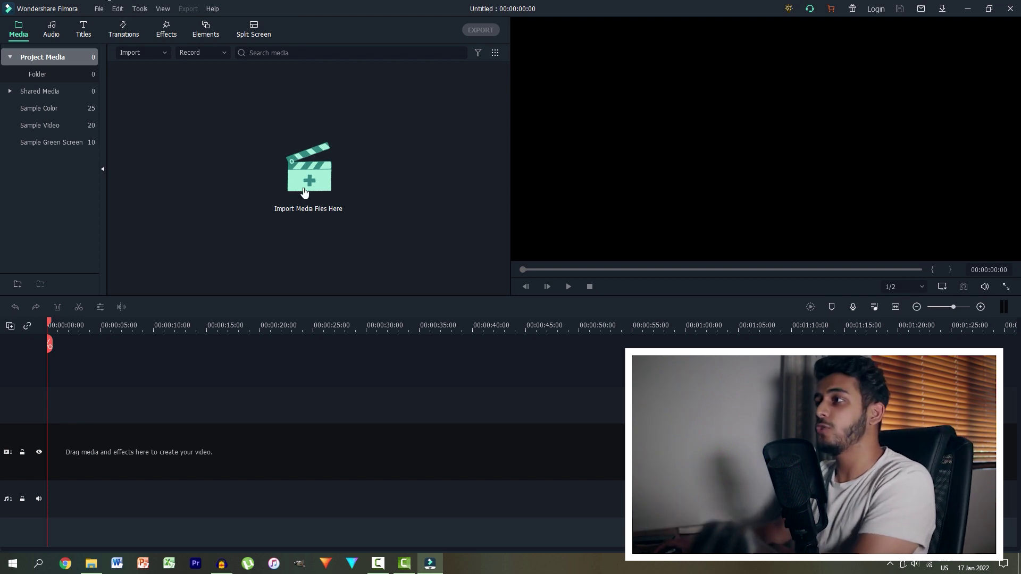
Import the MVI_2268 clip (00:02:53:19) from the Footage and Audio folder
{"action": "double_click", "coordinate": [227, 135]}
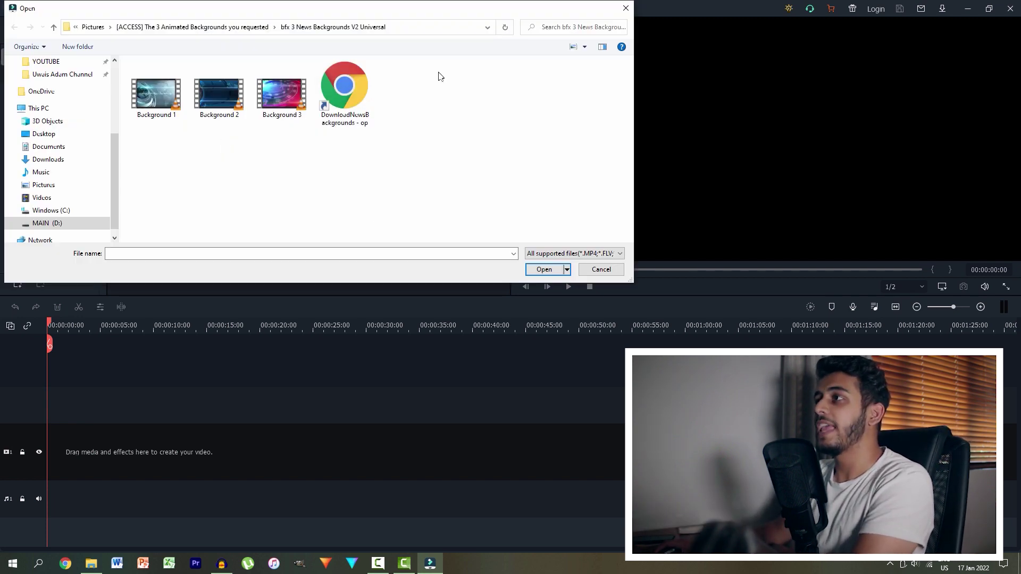
{"action": "scroll", "coordinate": [48, 102], "scroll_direction": "up", "scroll_amount": 2}
{"action": "left_click", "coordinate": [50, 87]}
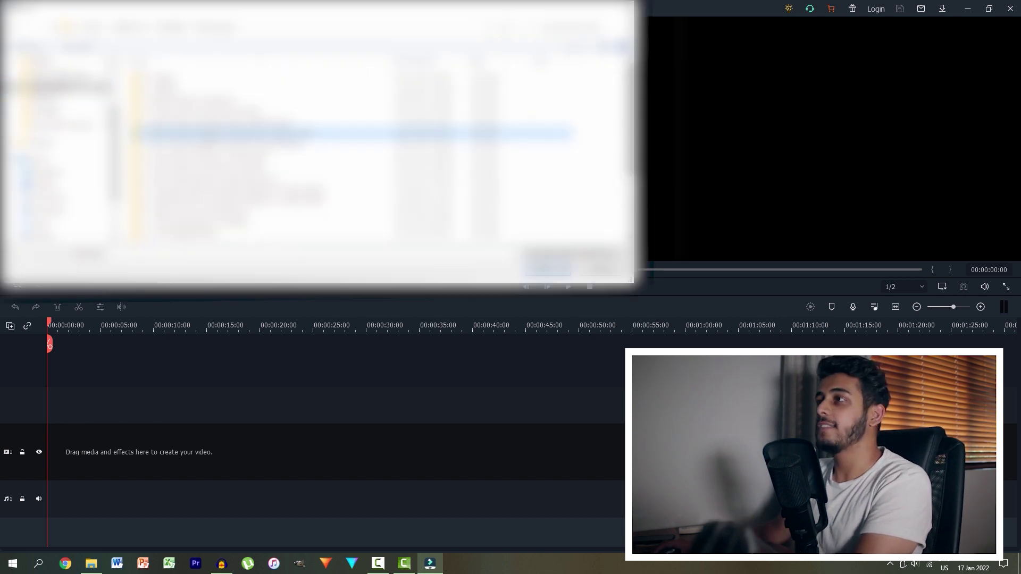
{"action": "double_click", "coordinate": [234, 134]}
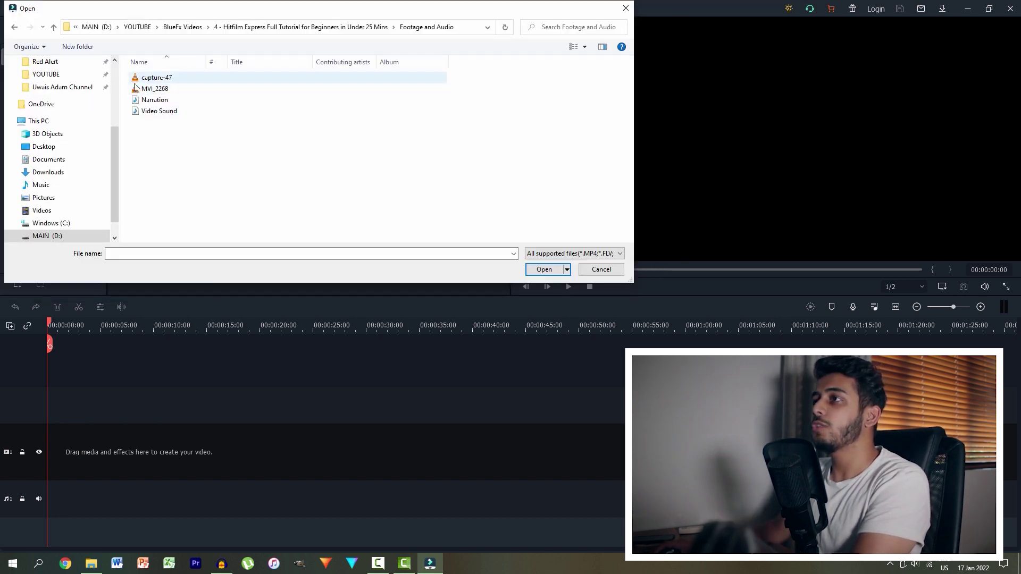
{"action": "double_click", "coordinate": [166, 91]}
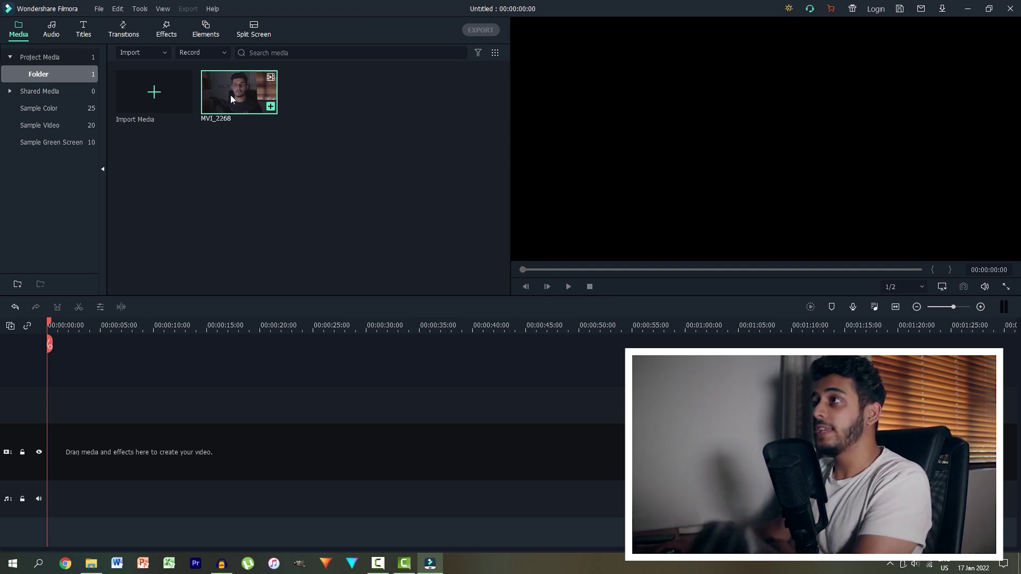
Place MVI_2268 on the video track, keeping the 1920 x 1080 25fps project settings
{"action": "left_click_drag", "start_coordinate": [220, 85], "coordinate": [44, 441]}
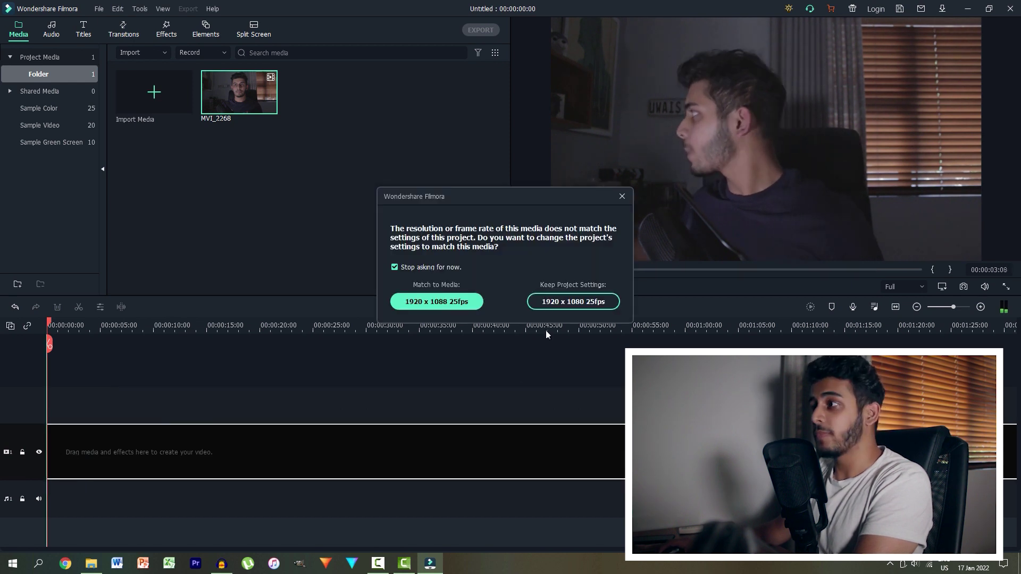
{"action": "left_click", "coordinate": [570, 302]}
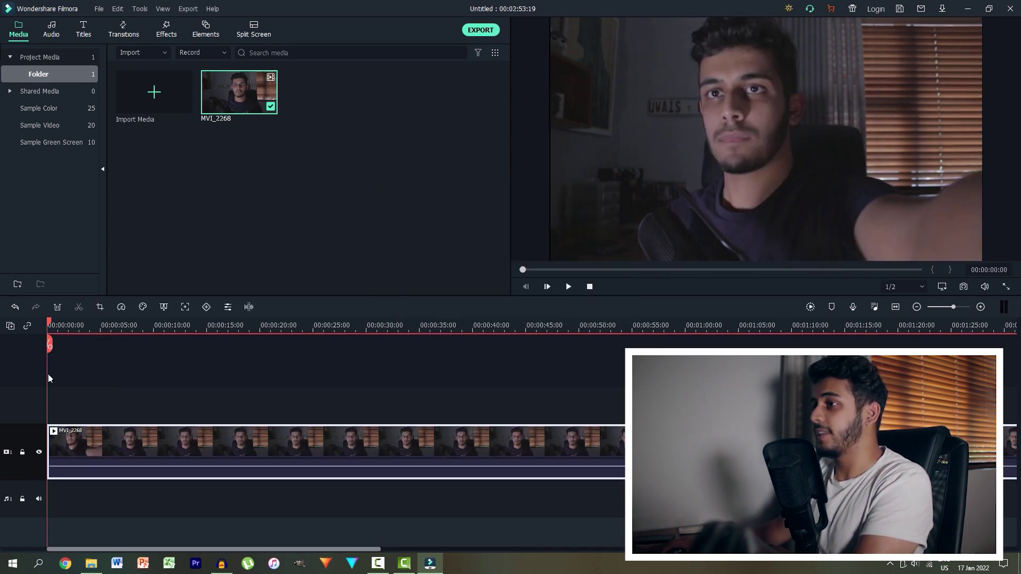
Scrub through the clip to about 44 seconds, then return the playhead to 00:00:00
{"action": "left_click_drag", "start_coordinate": [51, 323], "coordinate": [584, 413]}
{"action": "scroll", "coordinate": [584, 408], "scroll_direction": "down", "scroll_amount": 15}
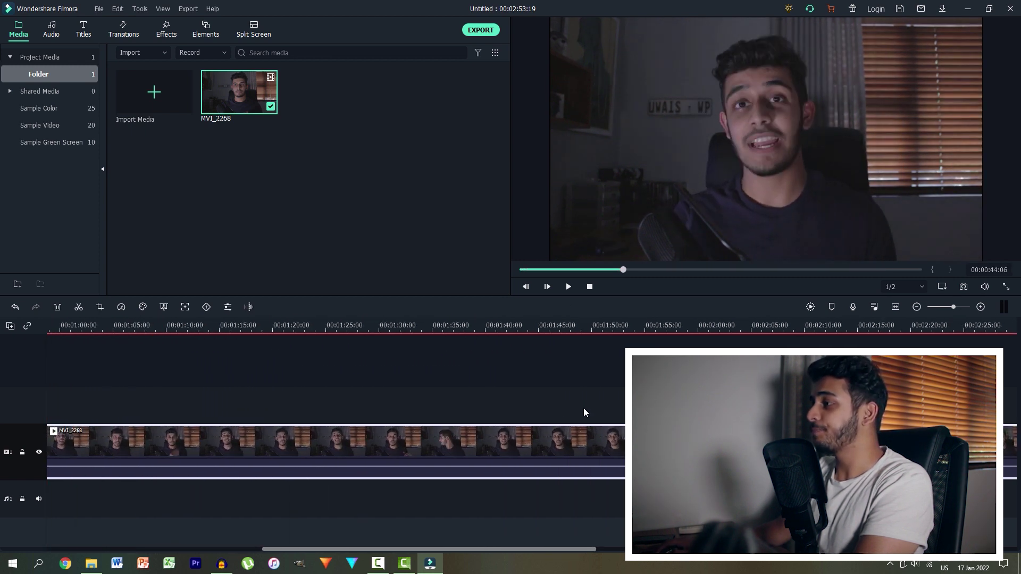
{"action": "scroll", "coordinate": [839, 329], "scroll_direction": "up", "scroll_amount": 1}
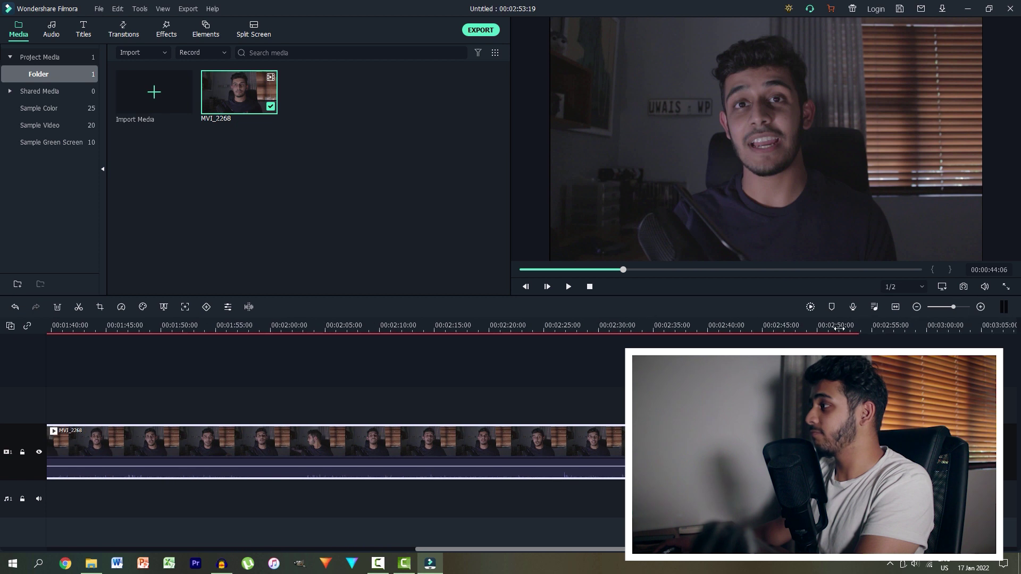
{"action": "scroll", "coordinate": [809, 333], "scroll_direction": "down", "scroll_amount": 1}
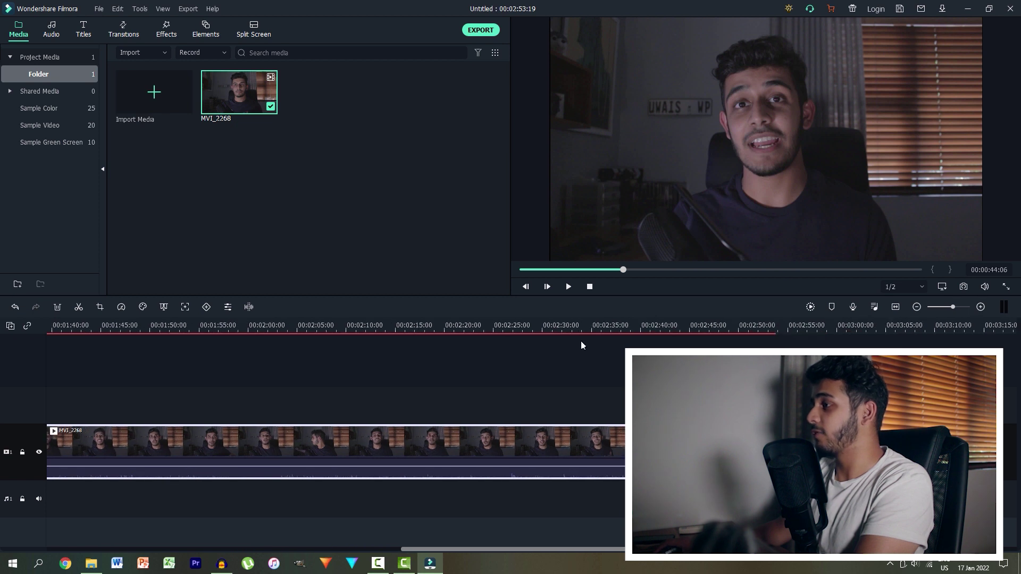
{"action": "left_click", "coordinate": [525, 287]}
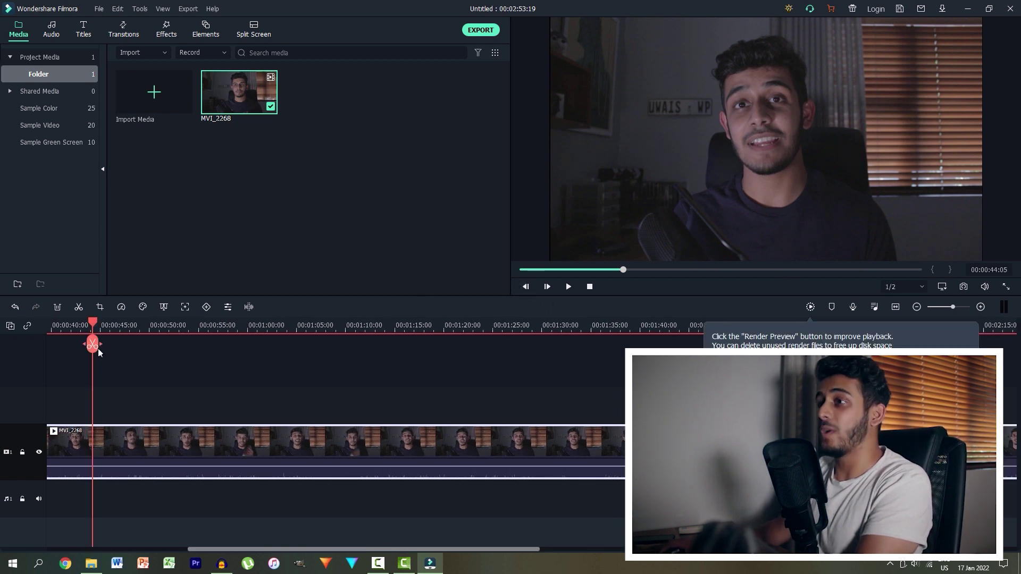
{"action": "left_click_drag", "start_coordinate": [90, 324], "coordinate": [2, 315]}
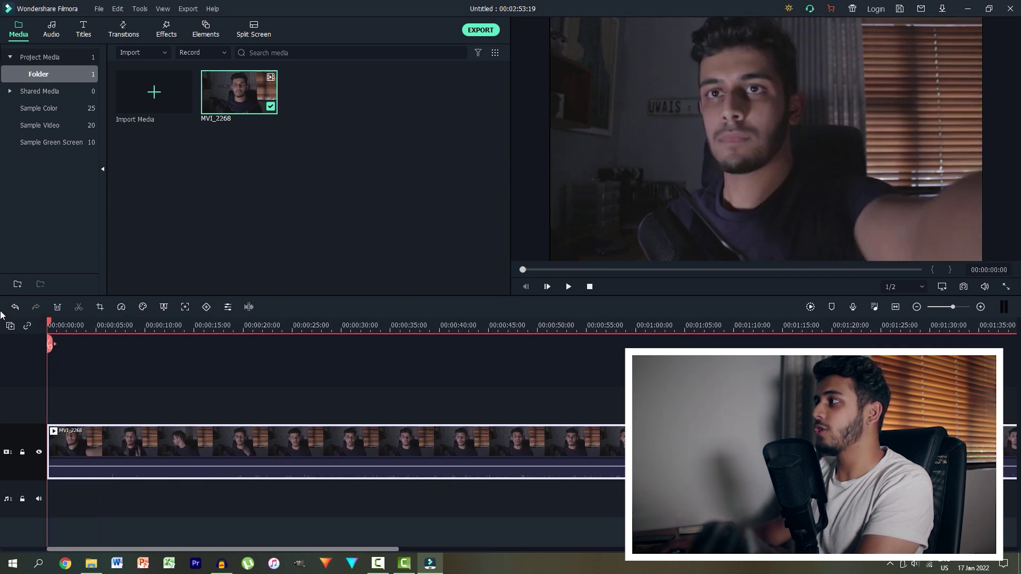
Play through the clip to locate the cut point at 00:00:19:07
{"action": "left_click", "coordinate": [567, 287]}
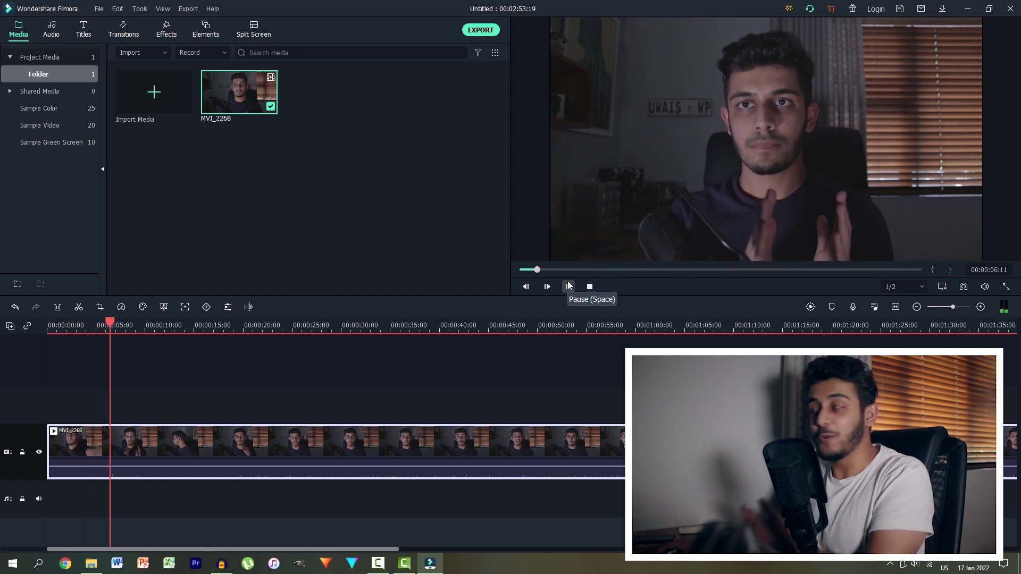
{"action": "left_click", "coordinate": [564, 286]}
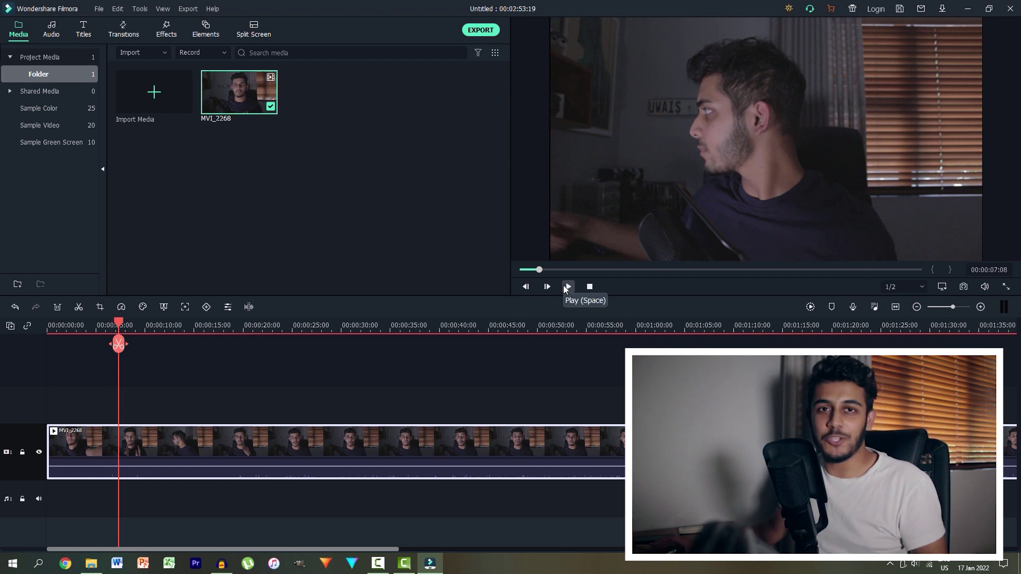
{"action": "left_click", "coordinate": [564, 286]}
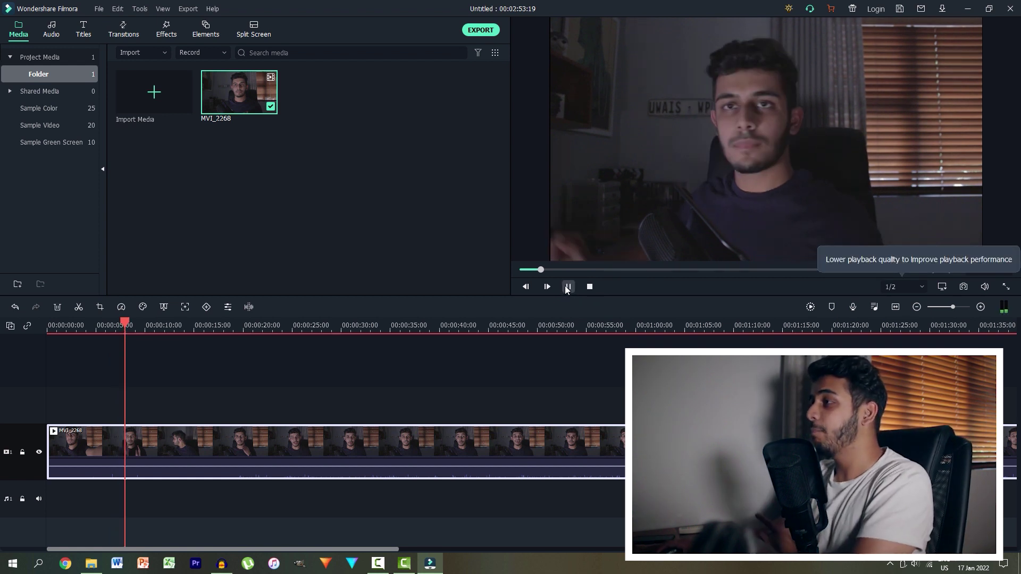
{"action": "left_click", "coordinate": [568, 288]}
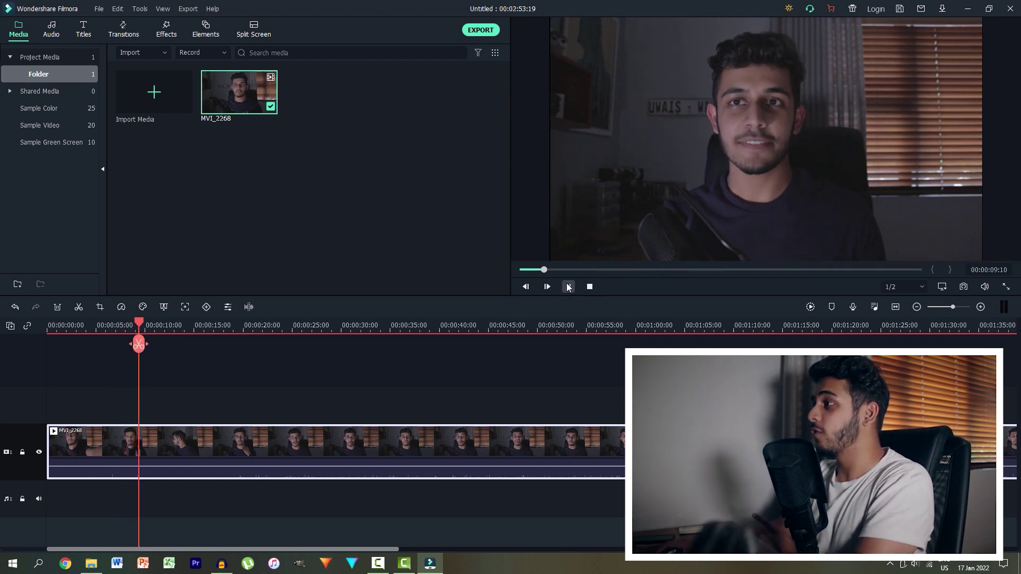
{"action": "left_click", "coordinate": [568, 287]}
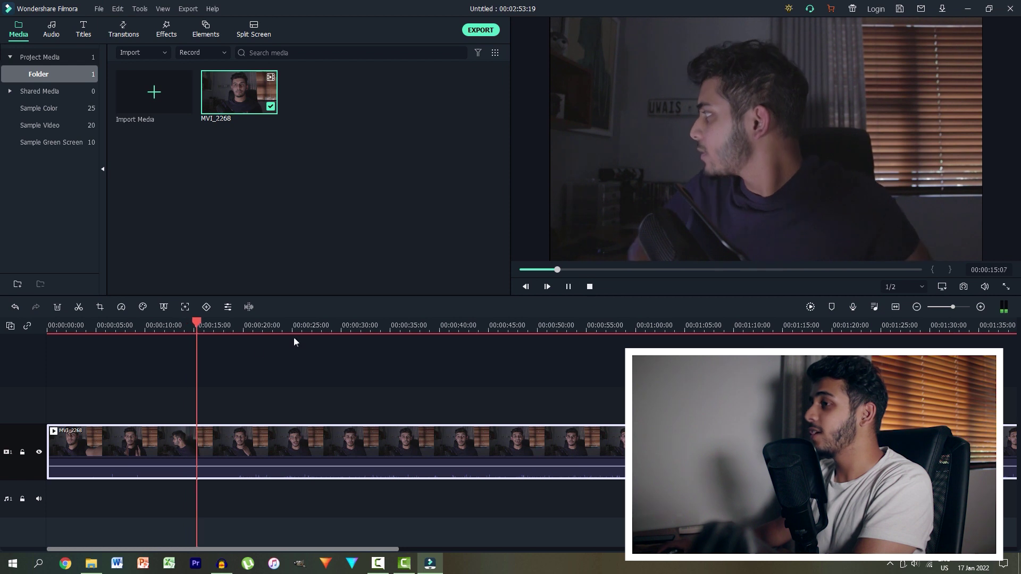
{"action": "left_click_drag", "start_coordinate": [205, 323], "coordinate": [234, 322]}
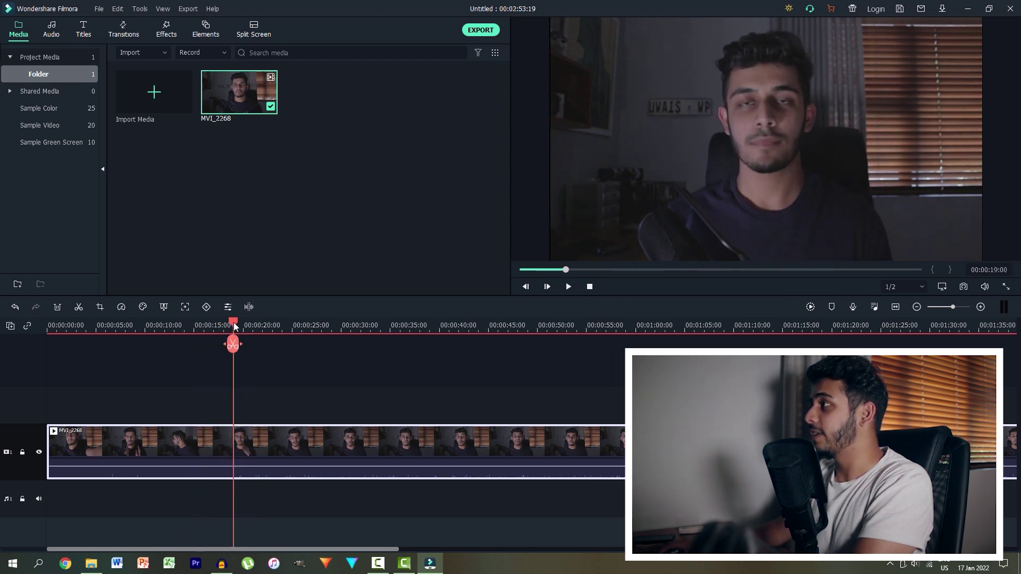
{"action": "left_click", "coordinate": [569, 287]}
{"action": "left_click_drag", "start_coordinate": [242, 325], "coordinate": [240, 325]}
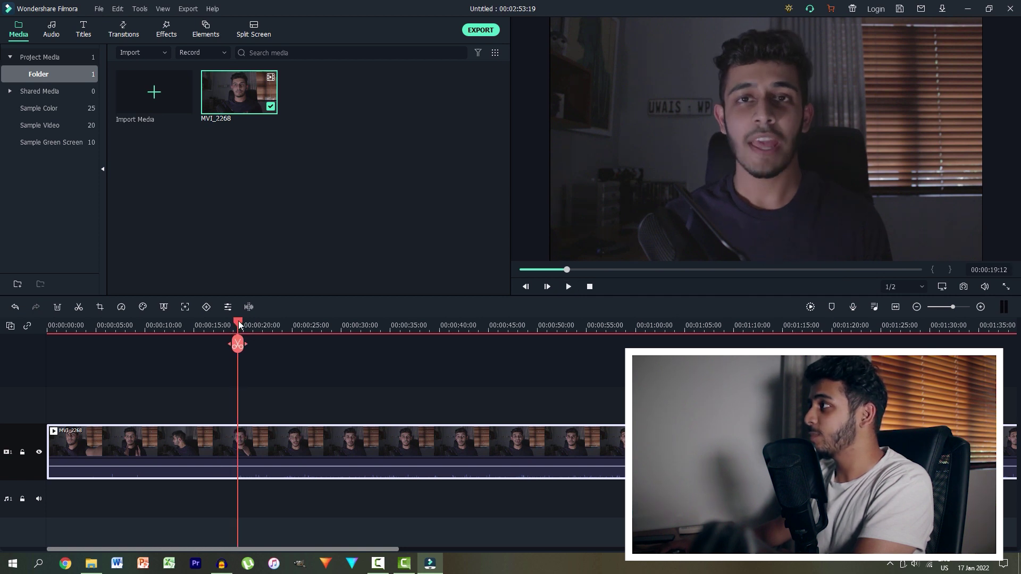
Split at 00:00:19:07 and delete the opening part, leaving a 00:02:34:07 project
{"action": "left_click", "coordinate": [237, 343]}
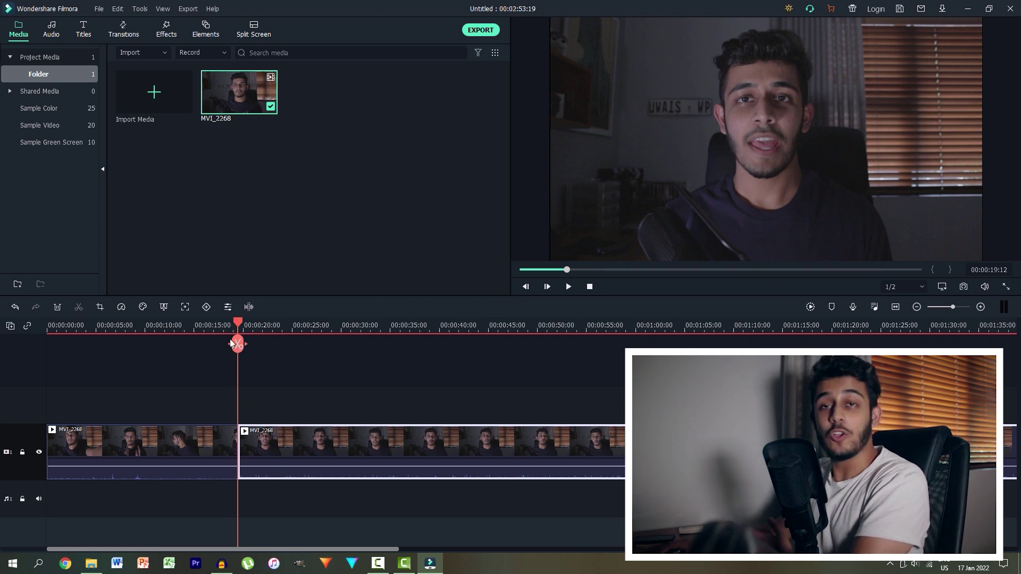
{"action": "left_click", "coordinate": [170, 434]}
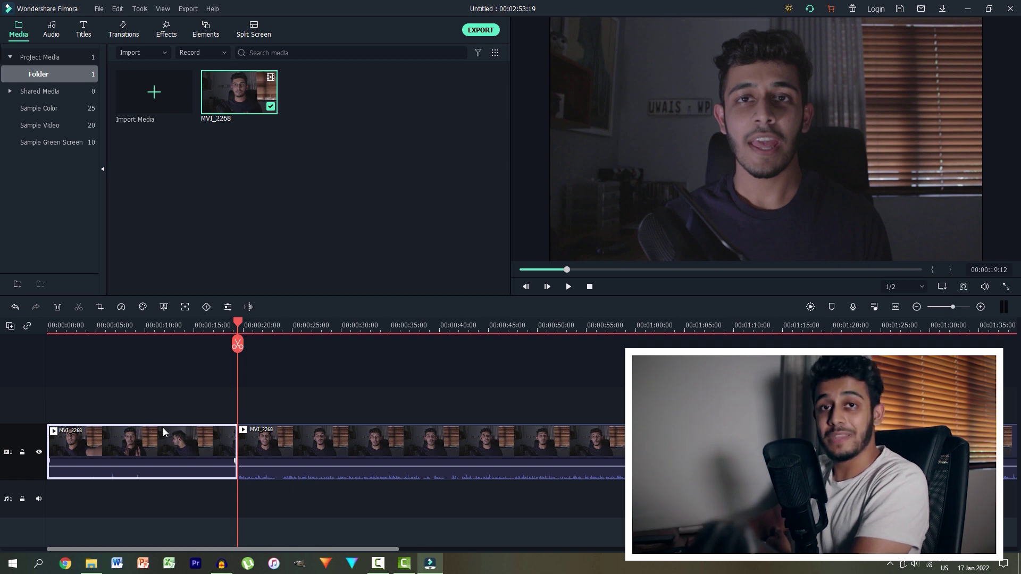
{"action": "key", "text": "Delete"}
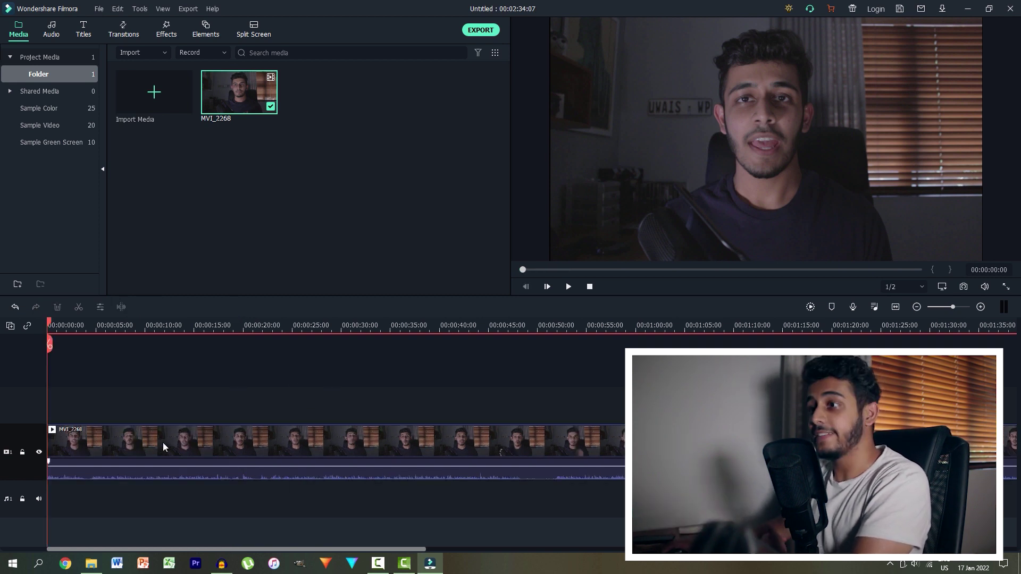
{"action": "left_click_drag", "start_coordinate": [163, 447], "coordinate": [138, 442]}
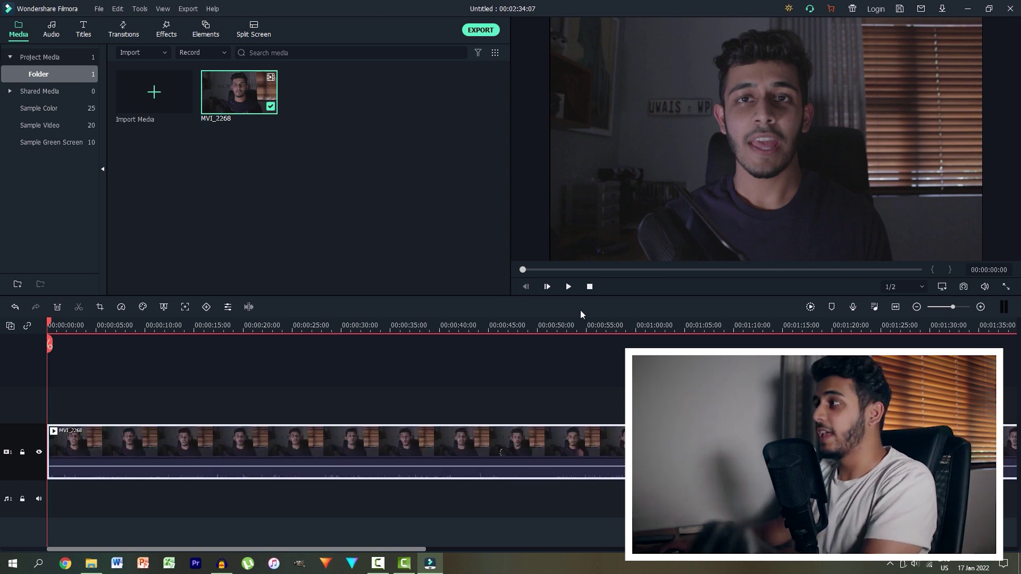
Play the trimmed video and split the clip at 00:00:21:06
{"action": "left_click", "coordinate": [568, 287]}
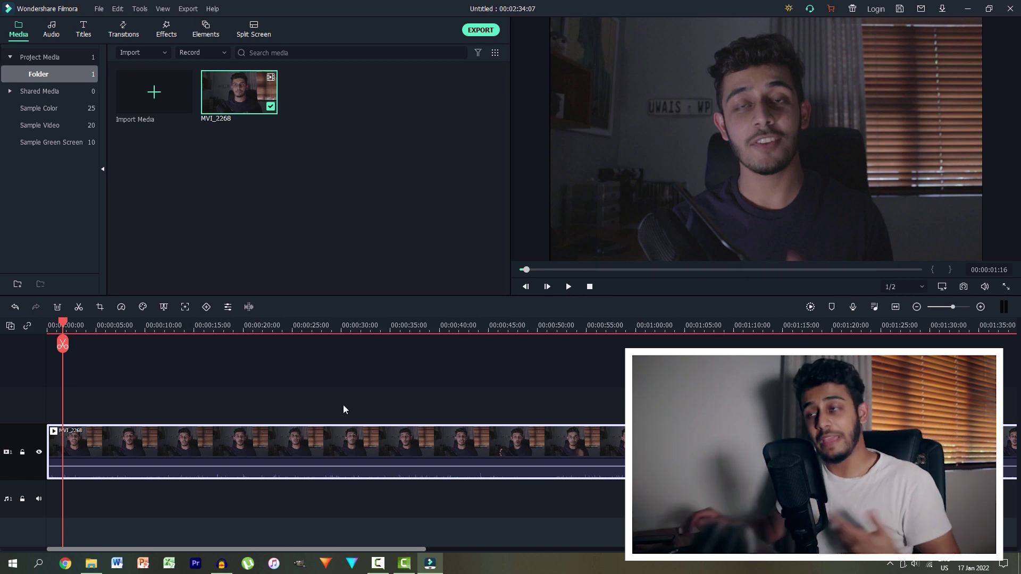
{"action": "left_click_drag", "start_coordinate": [67, 321], "coordinate": [248, 330]}
{"action": "left_click", "coordinate": [569, 287]}
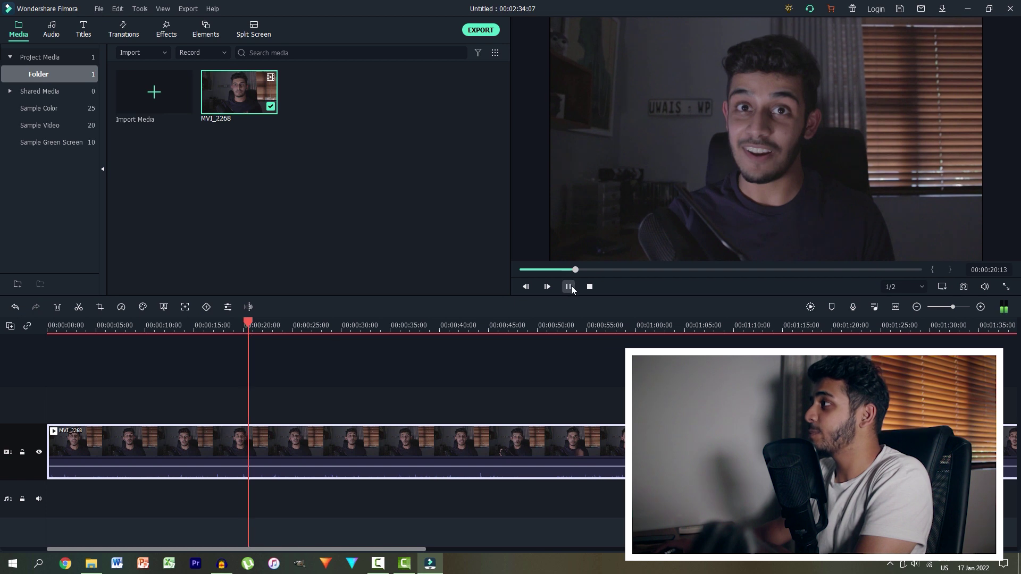
{"action": "left_click", "coordinate": [568, 286]}
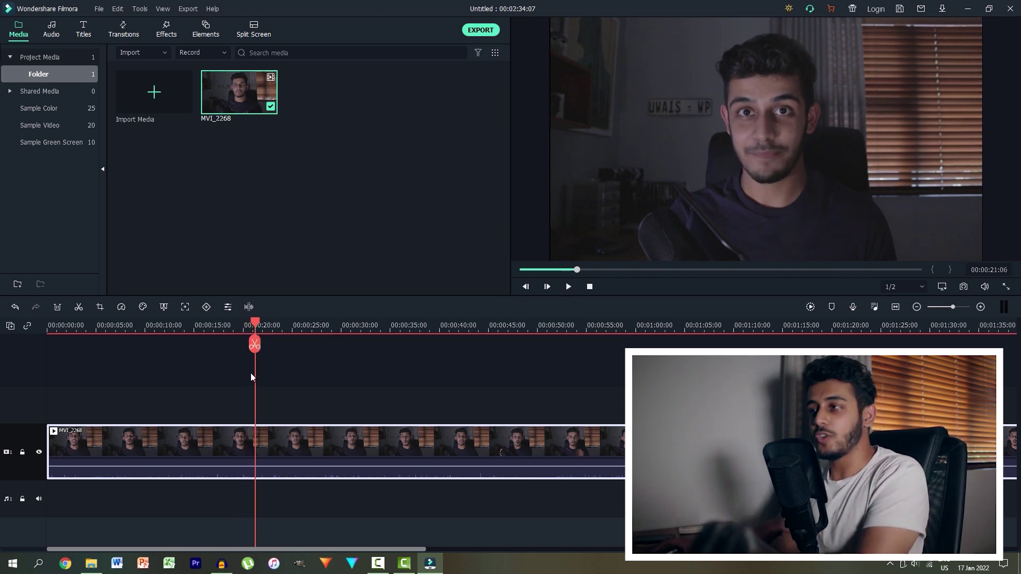
{"action": "left_click", "coordinate": [256, 345]}
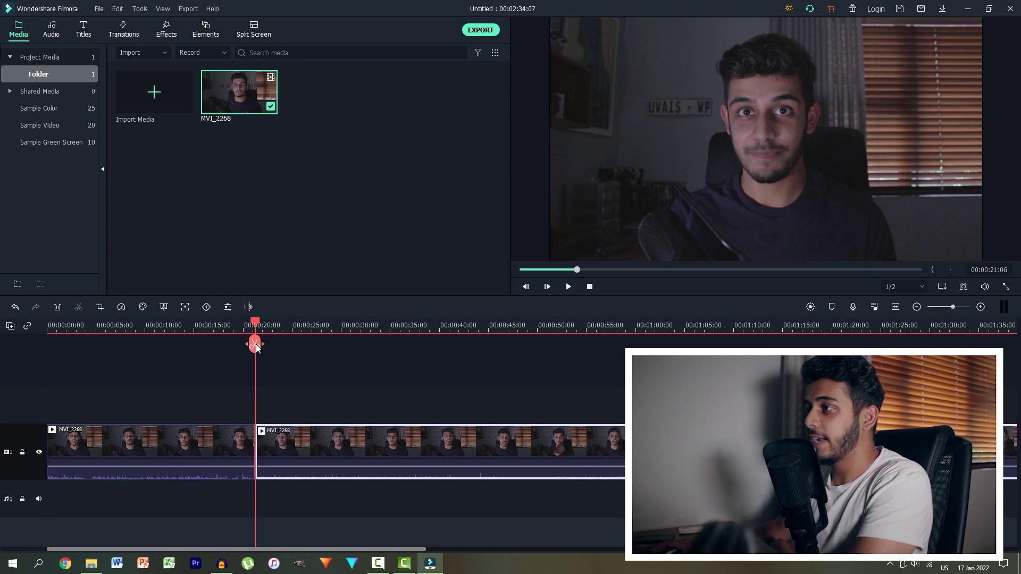
Step frame by frame back and forth around the 21-second cut
{"action": "left_click", "coordinate": [570, 287]}
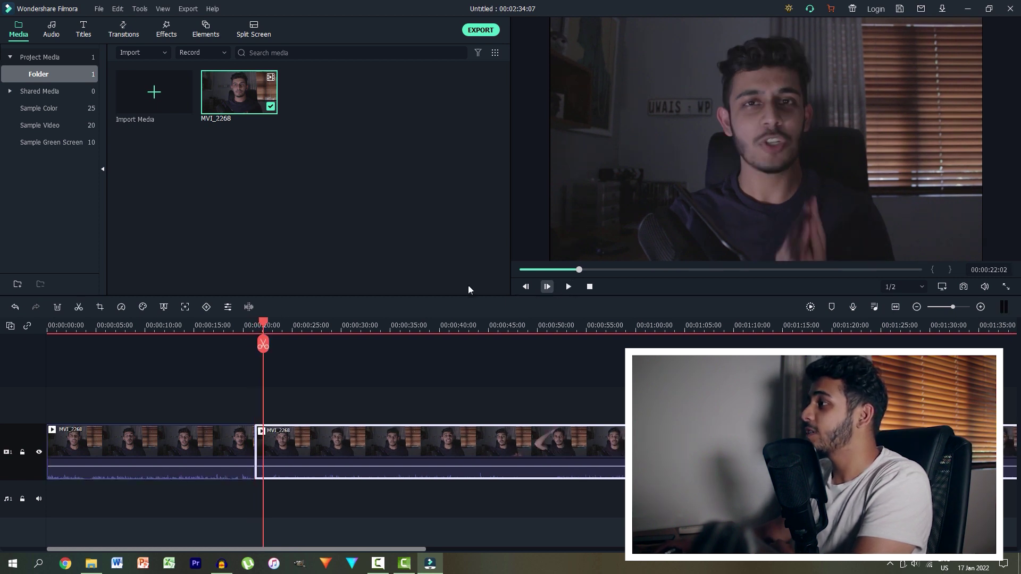
{"action": "left_click", "coordinate": [525, 287]}
{"action": "left_click", "coordinate": [525, 287]}
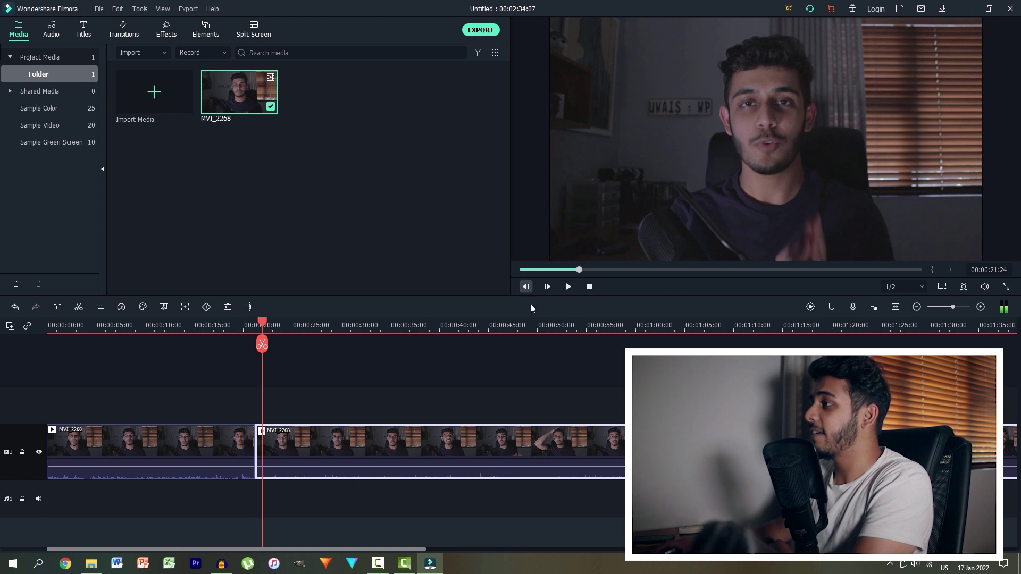
{"action": "left_click", "coordinate": [525, 286]}
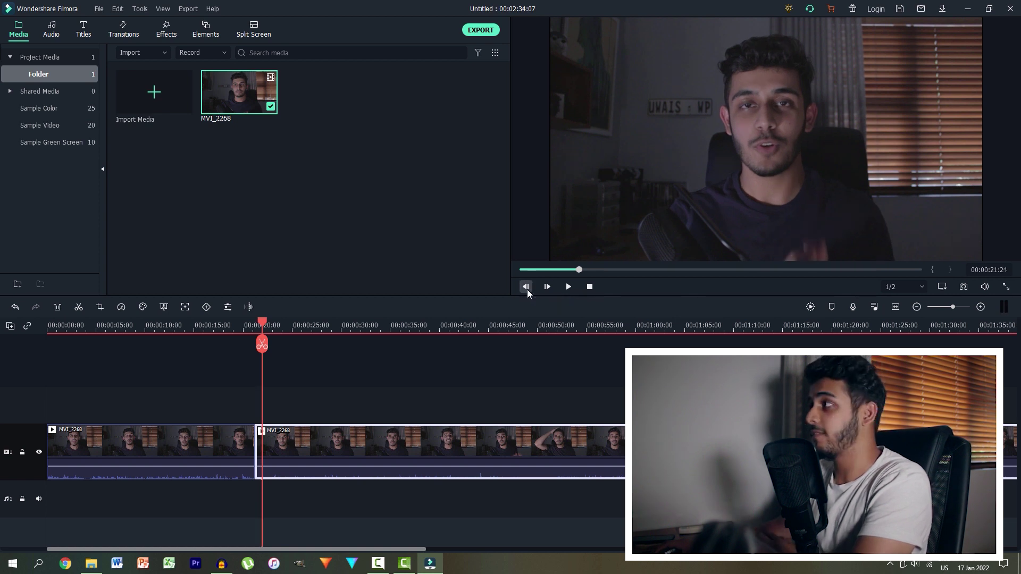
{"action": "left_click", "coordinate": [525, 287]}
{"action": "left_click", "coordinate": [526, 287]}
{"action": "left_click", "coordinate": [525, 287]}
{"action": "left_click", "coordinate": [525, 286]}
{"action": "left_click", "coordinate": [525, 286]}
{"action": "left_click", "coordinate": [526, 286]}
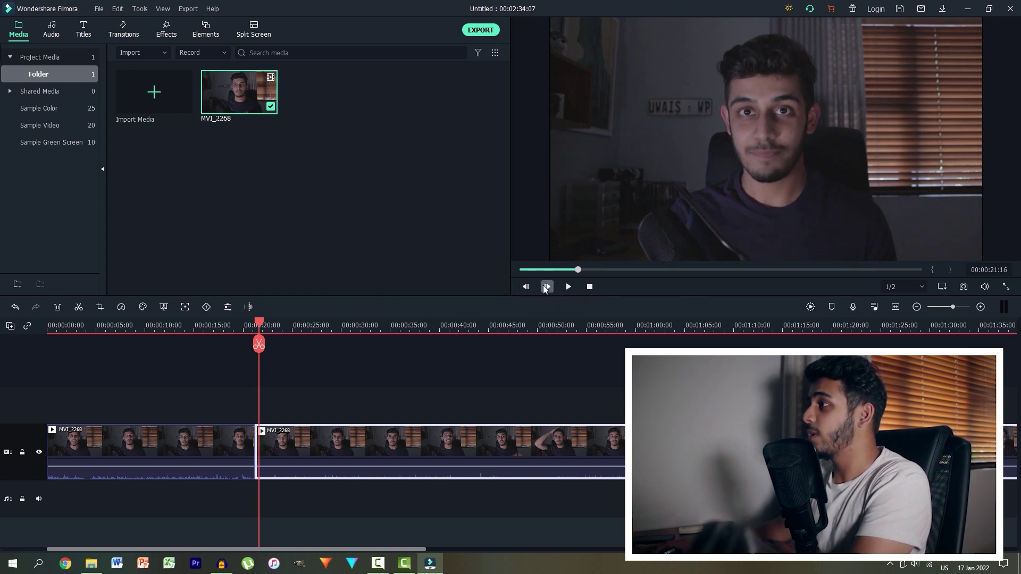
{"action": "left_click", "coordinate": [544, 286]}
{"action": "left_click", "coordinate": [543, 286]}
{"action": "left_click", "coordinate": [544, 285]}
{"action": "left_click", "coordinate": [544, 286]}
{"action": "left_click", "coordinate": [543, 286]}
{"action": "left_click", "coordinate": [544, 286]}
{"action": "left_click", "coordinate": [544, 286]}
{"action": "left_click", "coordinate": [543, 286]}
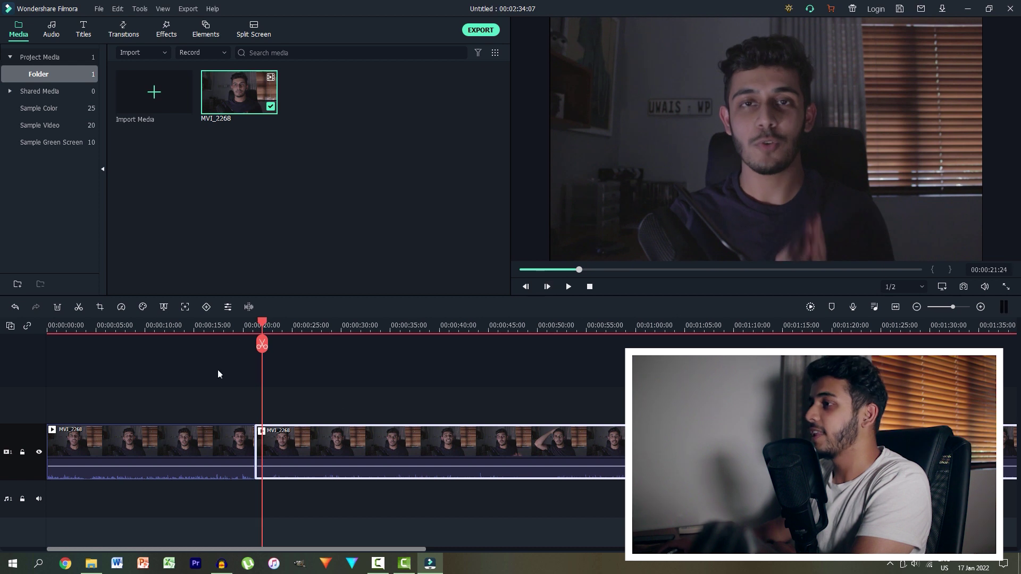
Trim the second clip's start and delete the gap, making the project 00:02:33:14
{"action": "left_click_drag", "start_coordinate": [257, 445], "coordinate": [264, 445]}
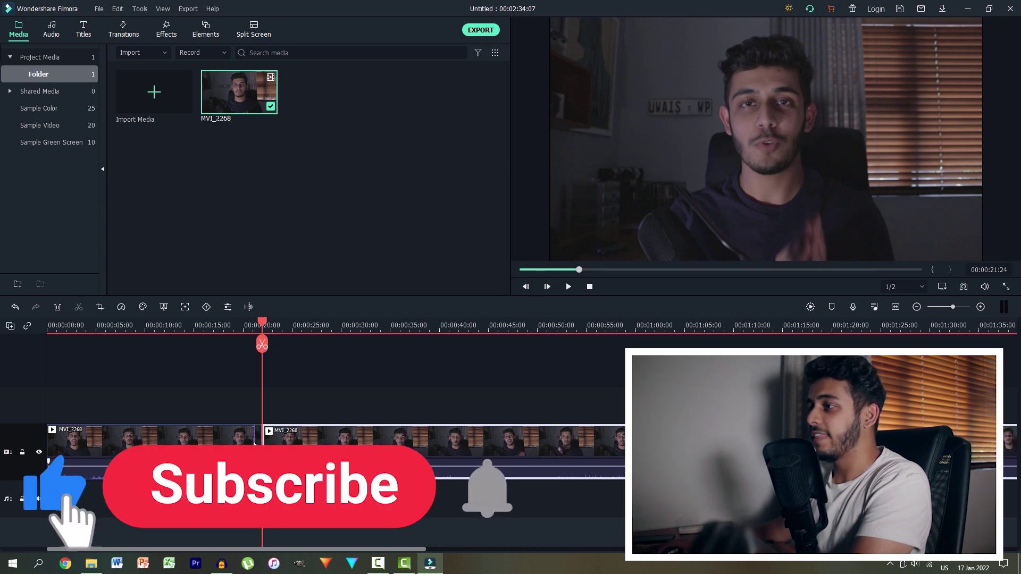
{"action": "left_click", "coordinate": [258, 440]}
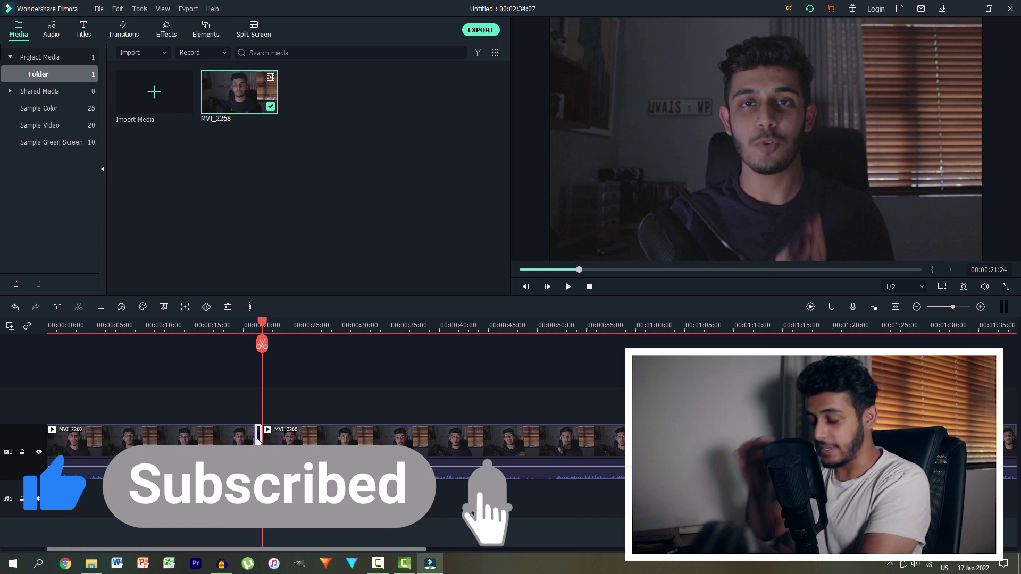
{"action": "key", "text": "Delete"}
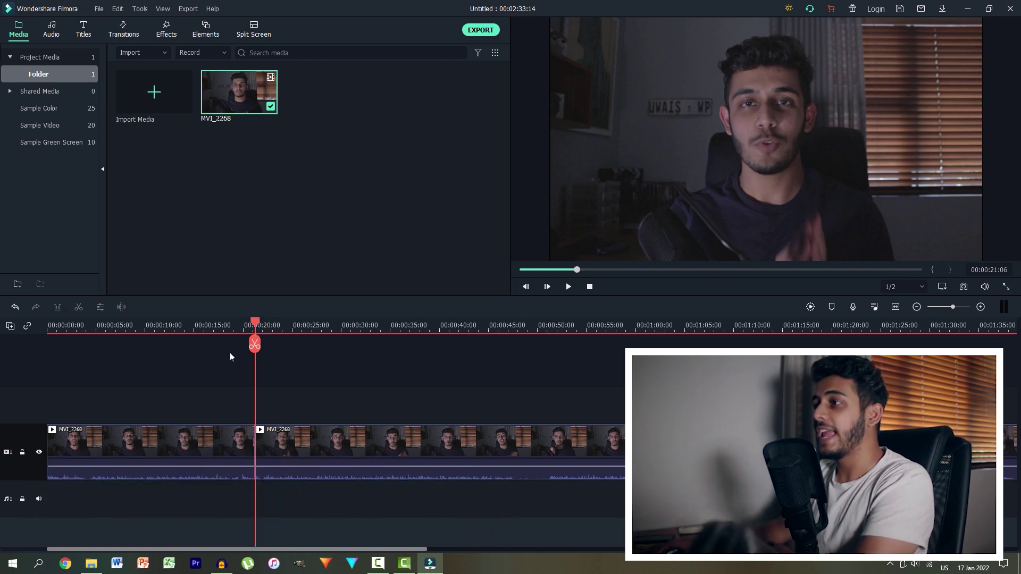
{"action": "left_click_drag", "start_coordinate": [253, 328], "coordinate": [244, 321]}
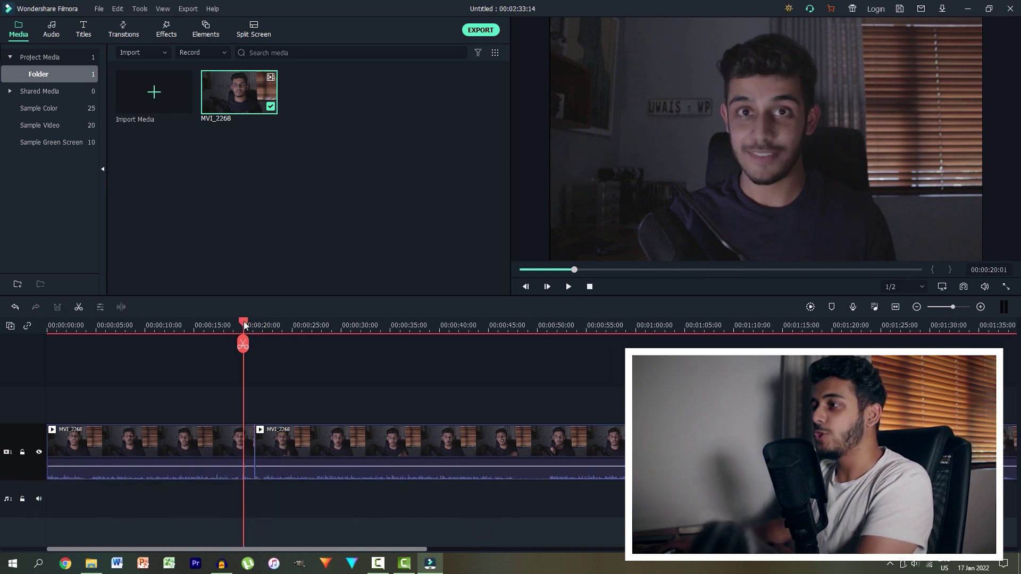
{"action": "left_click", "coordinate": [567, 288]}
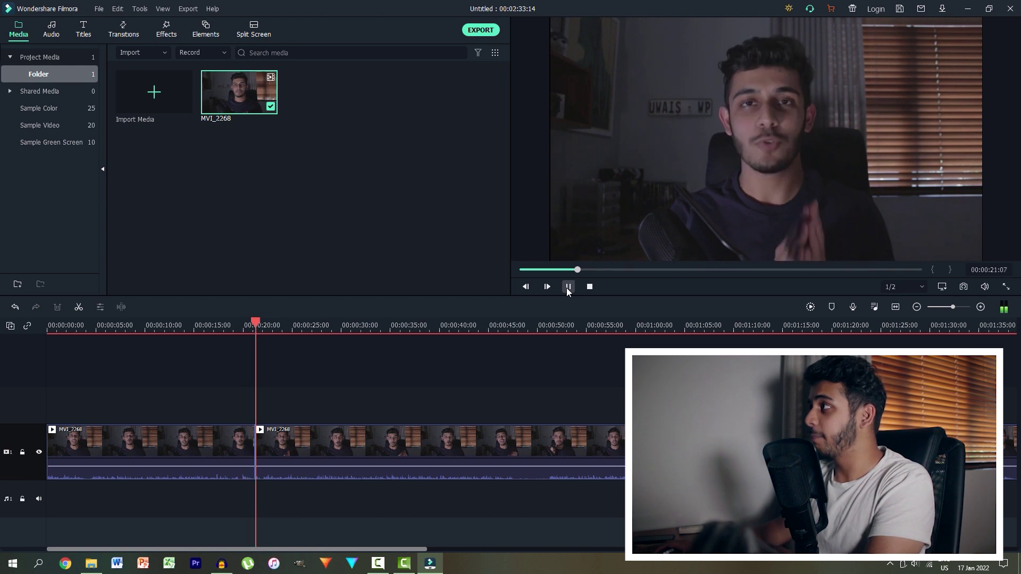
{"action": "left_click", "coordinate": [567, 289]}
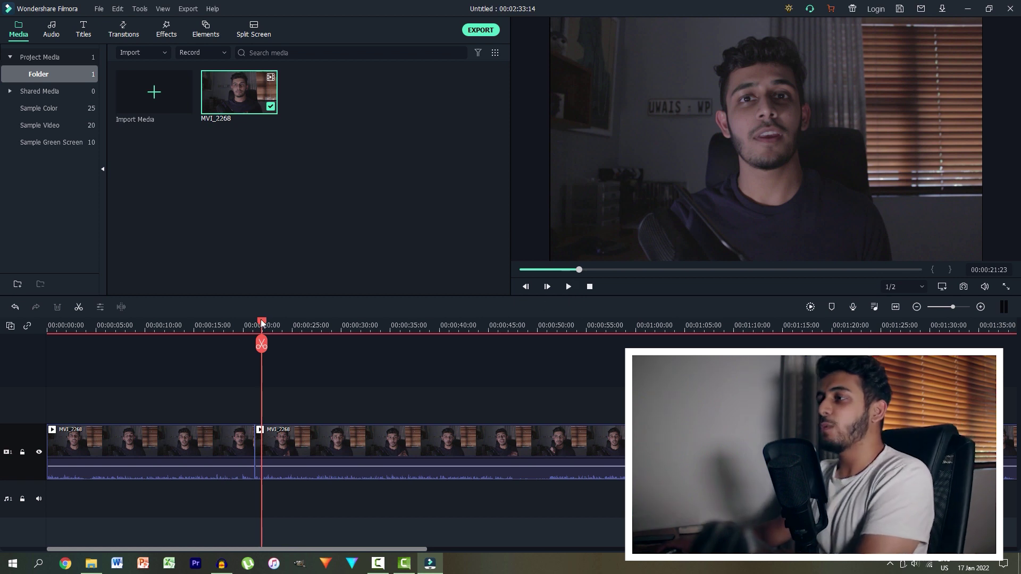
{"action": "left_click_drag", "start_coordinate": [260, 320], "coordinate": [467, 356]}
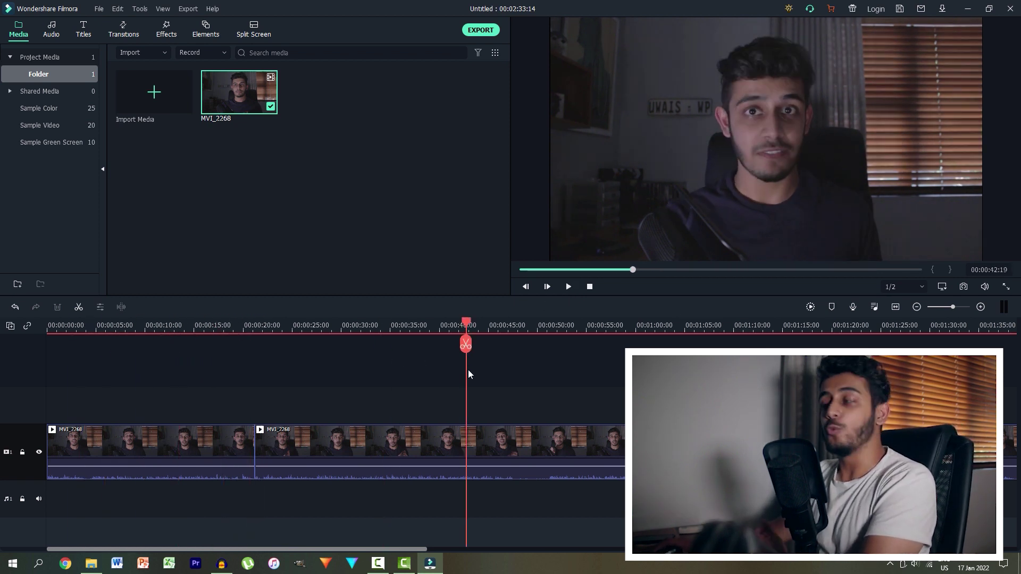
{"action": "left_click", "coordinate": [208, 330]}
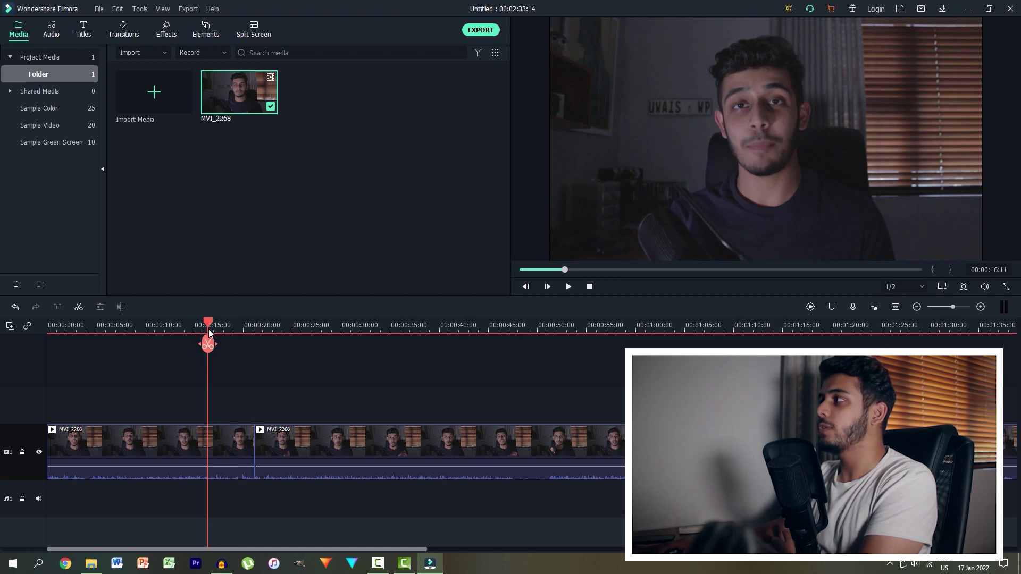
{"action": "left_click_drag", "start_coordinate": [208, 330], "coordinate": [194, 331]}
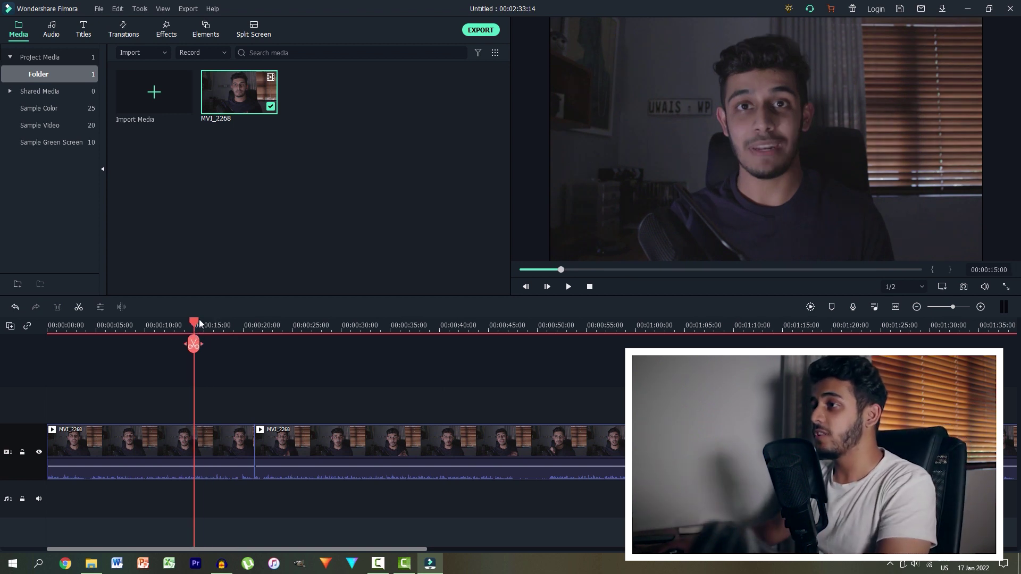
{"action": "left_click", "coordinate": [196, 320]}
{"action": "left_click_drag", "start_coordinate": [197, 319], "coordinate": [202, 322]}
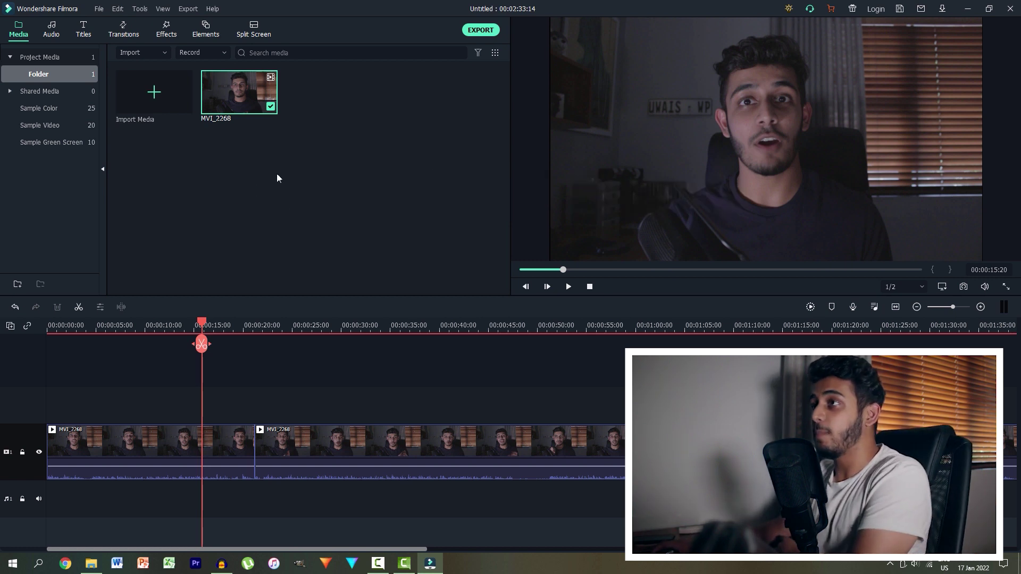
Open the import dialog and browse to Hitfilm Express tutorial > Pictures > MOV
{"action": "double_click", "coordinate": [309, 131]}
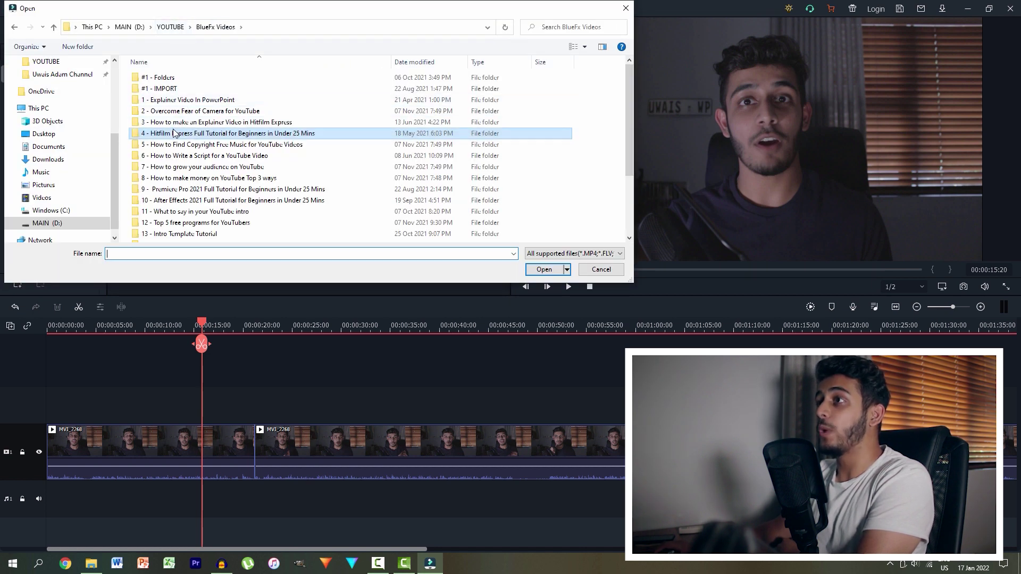
{"action": "double_click", "coordinate": [176, 133]}
{"action": "double_click", "coordinate": [145, 99]}
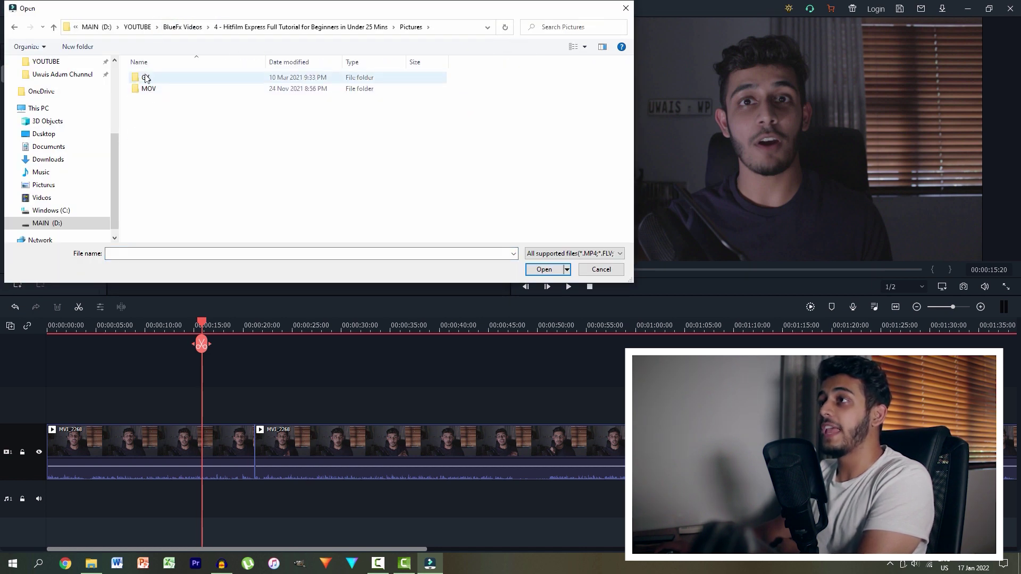
{"action": "double_click", "coordinate": [149, 89]}
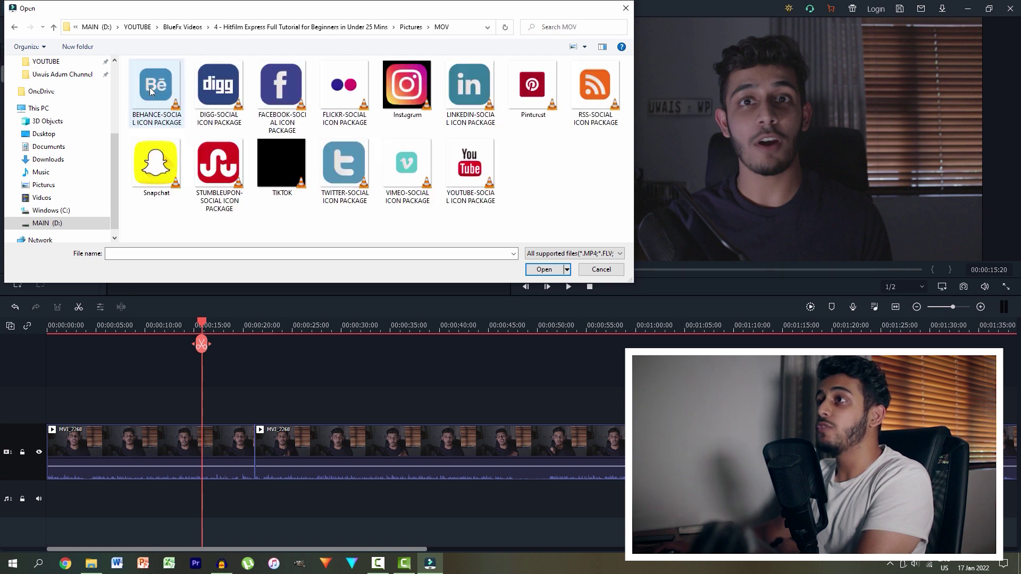
Import the Instagram icon and place it on track 2 at the playhead, about 15 seconds
{"action": "double_click", "coordinate": [404, 93]}
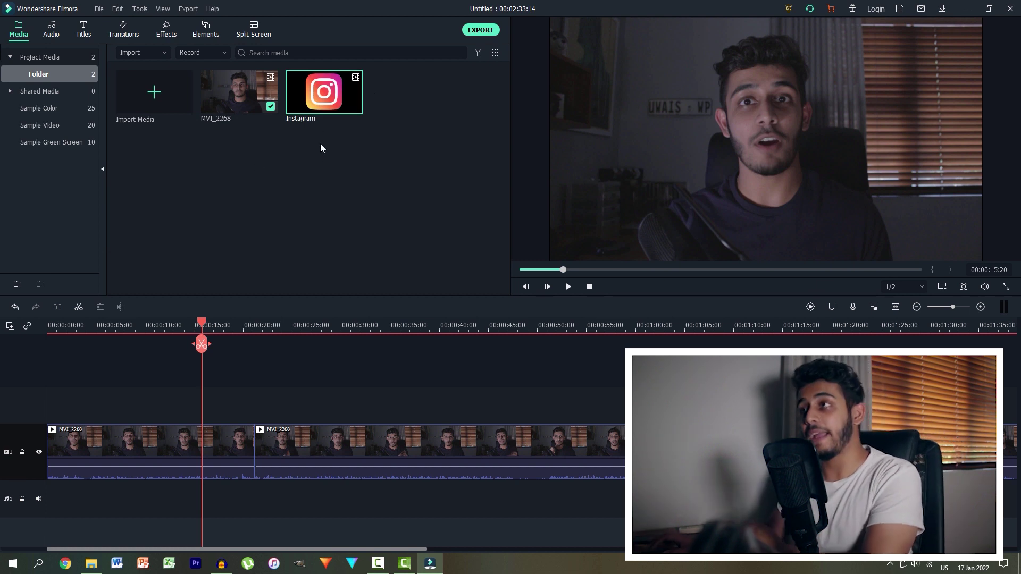
{"action": "mouse_move", "coordinate": [307, 101]}
{"action": "left_click_drag", "start_coordinate": [309, 102], "coordinate": [289, 354]}
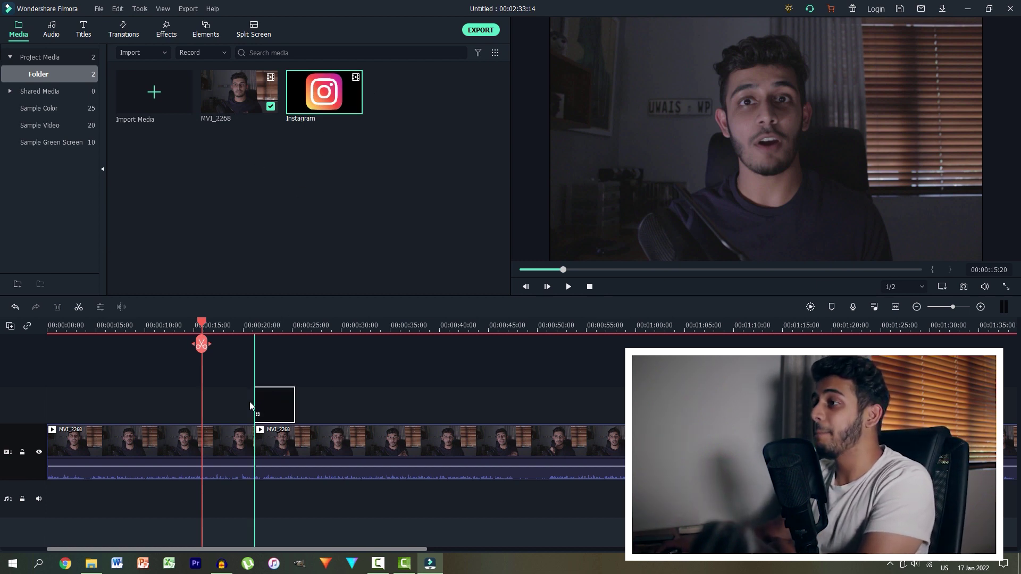
{"action": "left_click_drag", "start_coordinate": [250, 403], "coordinate": [190, 409]}
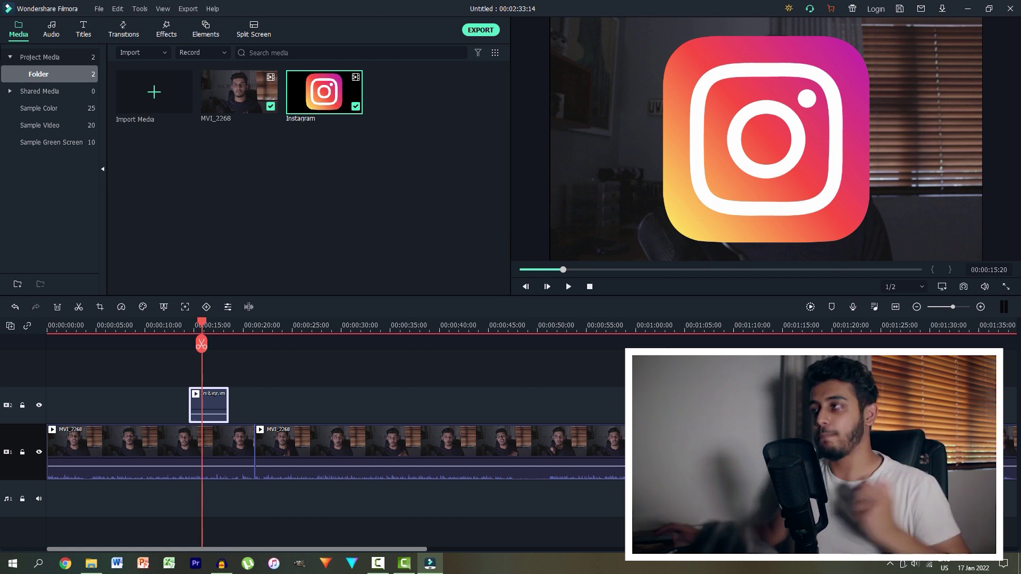
Scale the Instagram logo down and move it to the upper-left of the frame
{"action": "left_click", "coordinate": [210, 395]}
{"action": "left_click_drag", "start_coordinate": [826, 213], "coordinate": [777, 158]}
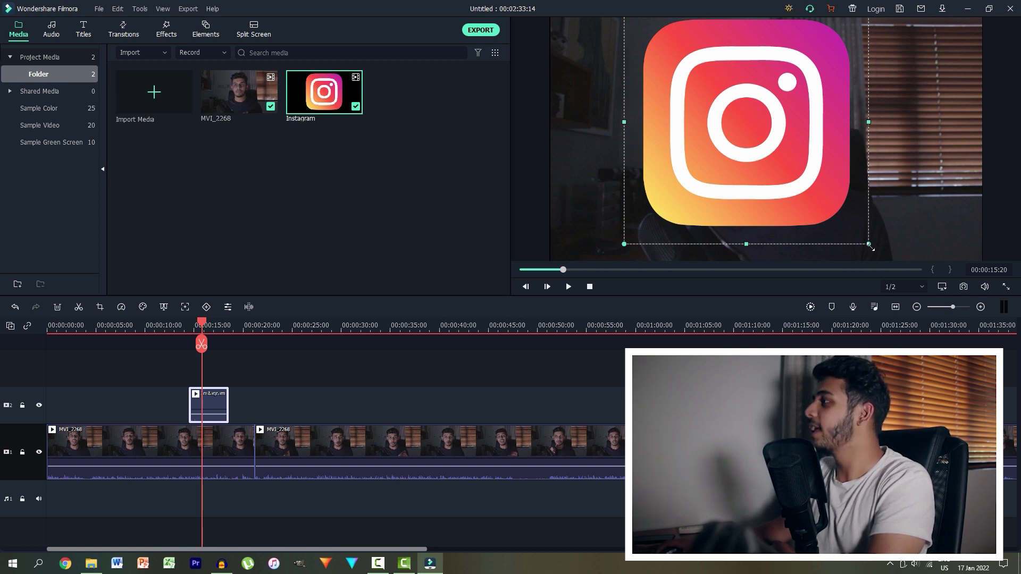
{"action": "left_click_drag", "start_coordinate": [871, 247], "coordinate": [718, 104]}
{"action": "left_click_drag", "start_coordinate": [686, 42], "coordinate": [633, 75]}
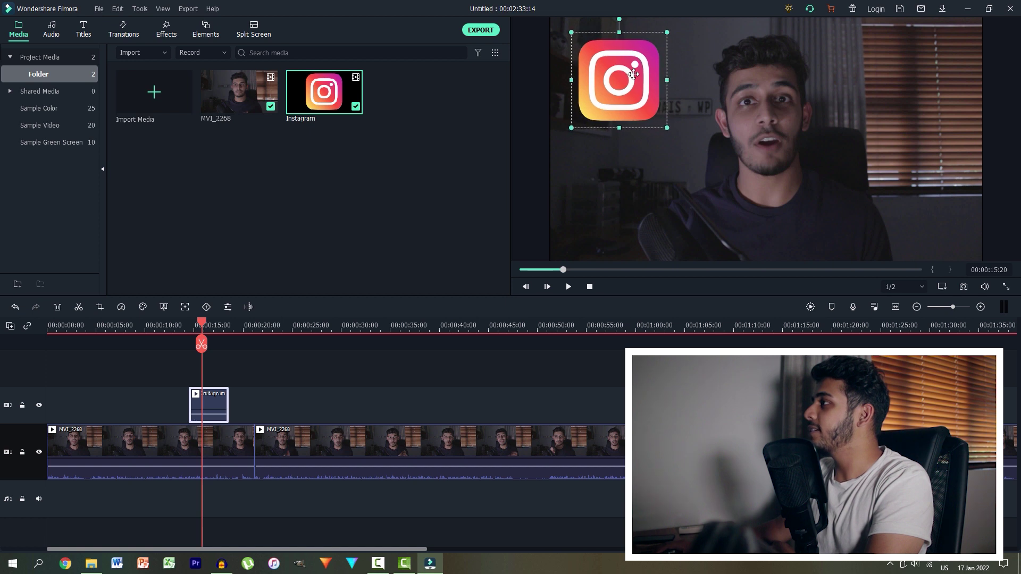
Play from just before 15 seconds to preview the logo appearing
{"action": "left_click", "coordinate": [181, 326]}
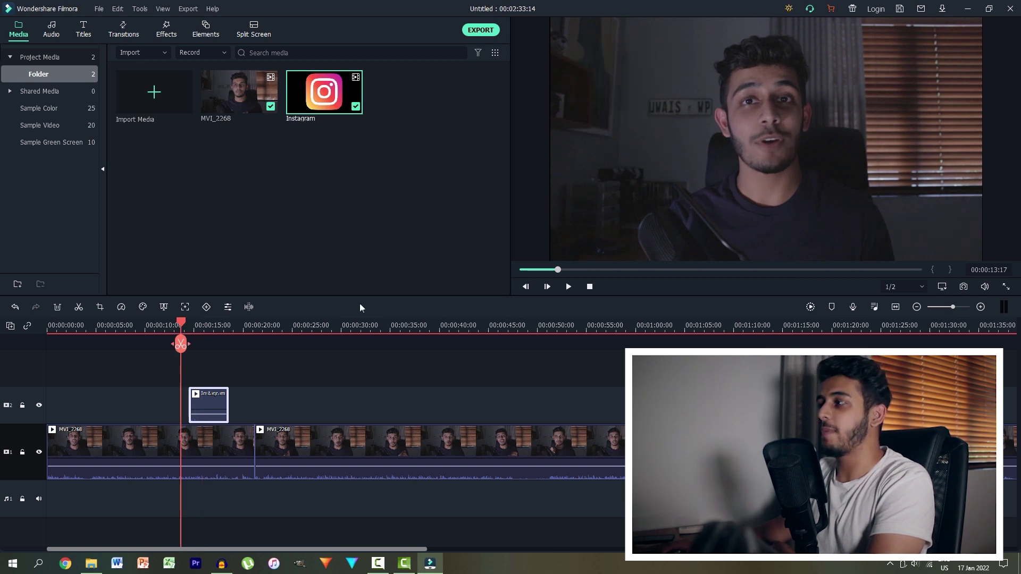
{"action": "left_click", "coordinate": [567, 289]}
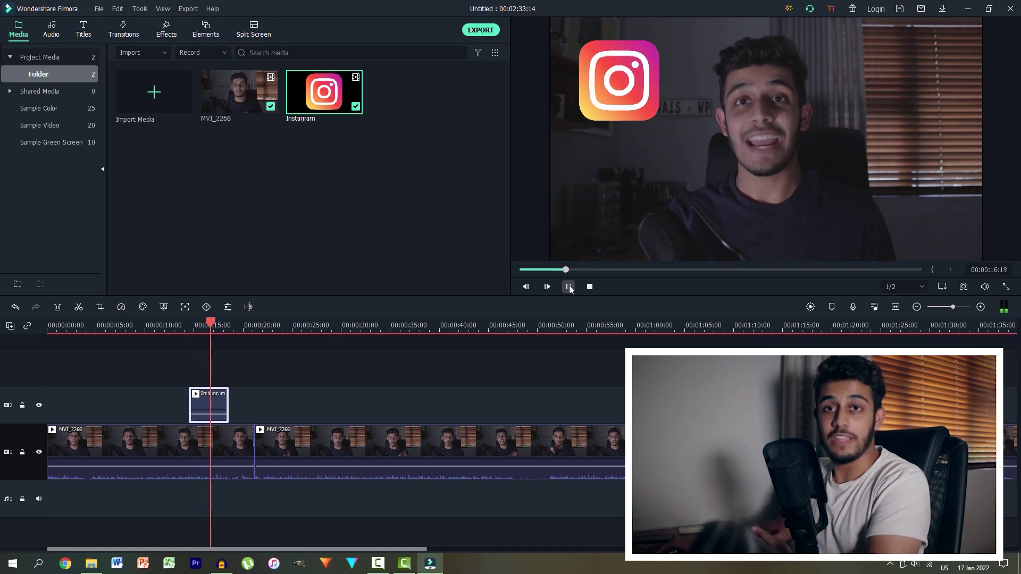
{"action": "left_click", "coordinate": [569, 286]}
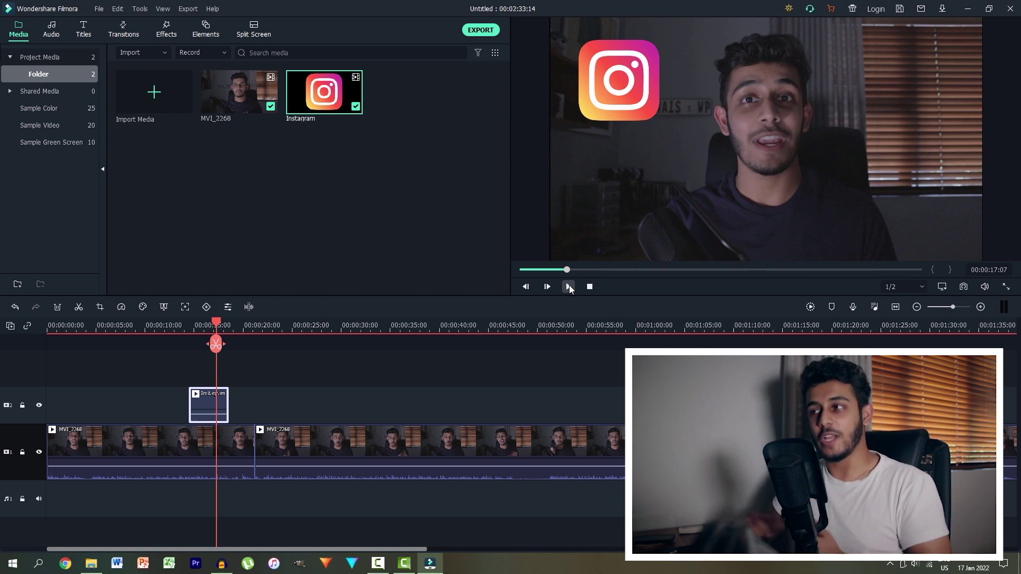
{"action": "left_click_drag", "start_coordinate": [217, 323], "coordinate": [195, 325]}
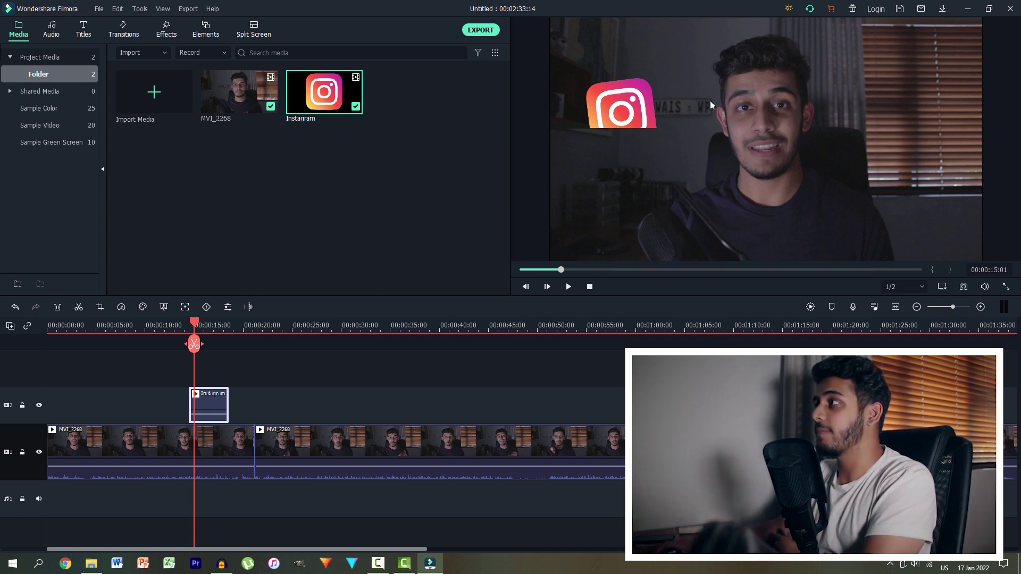
Drag the Instagram logo to the bottom-left corner and play around 15 seconds to check it
{"action": "left_click", "coordinate": [642, 103]}
{"action": "left_click_drag", "start_coordinate": [626, 95], "coordinate": [616, 224]}
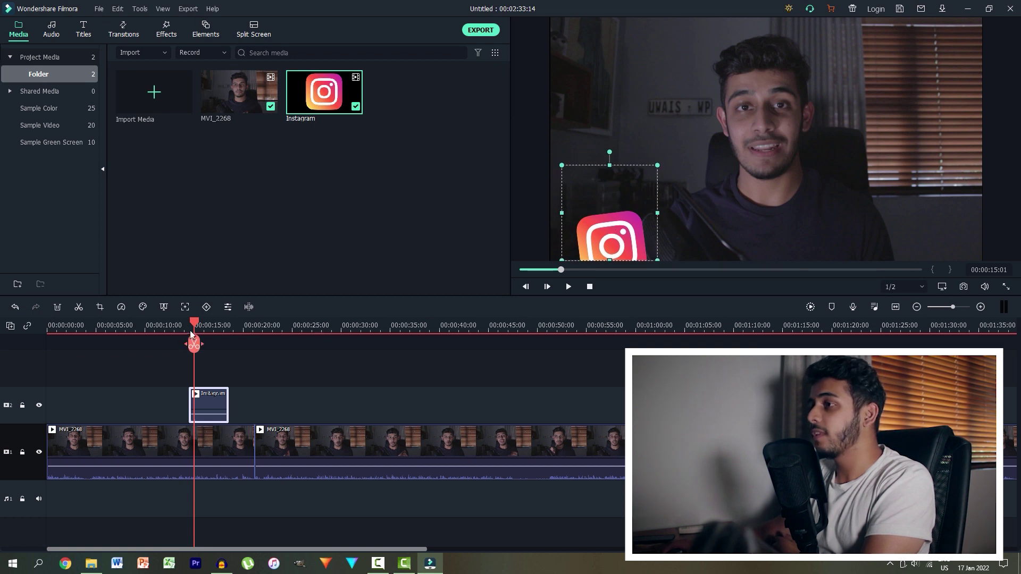
{"action": "mouse_move", "coordinate": [190, 331]}
{"action": "left_mouse_down"}
{"action": "mouse_move", "coordinate": [205, 330]}
{"action": "mouse_move", "coordinate": [186, 330]}
{"action": "left_mouse_up"}
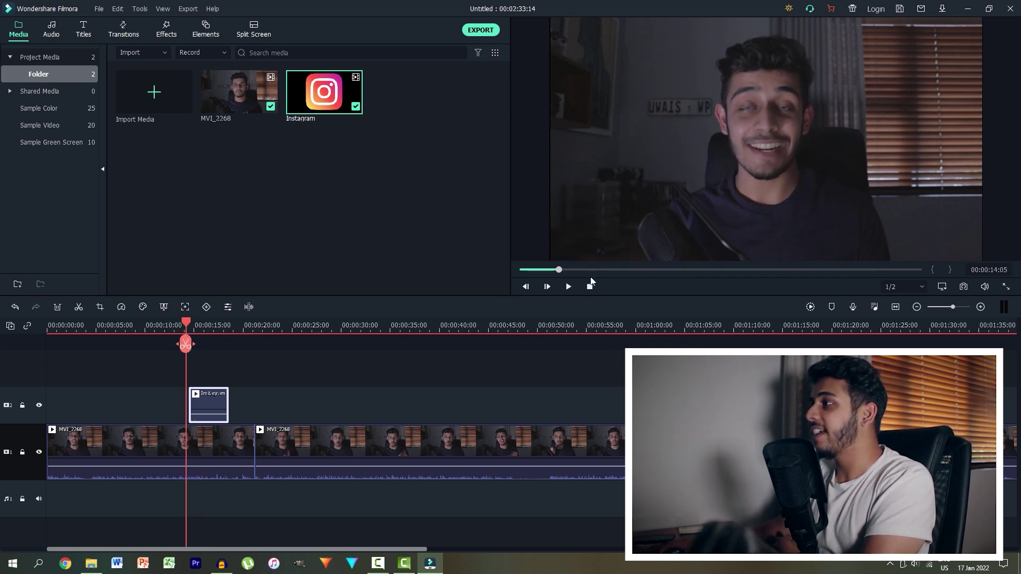
{"action": "left_click", "coordinate": [569, 287]}
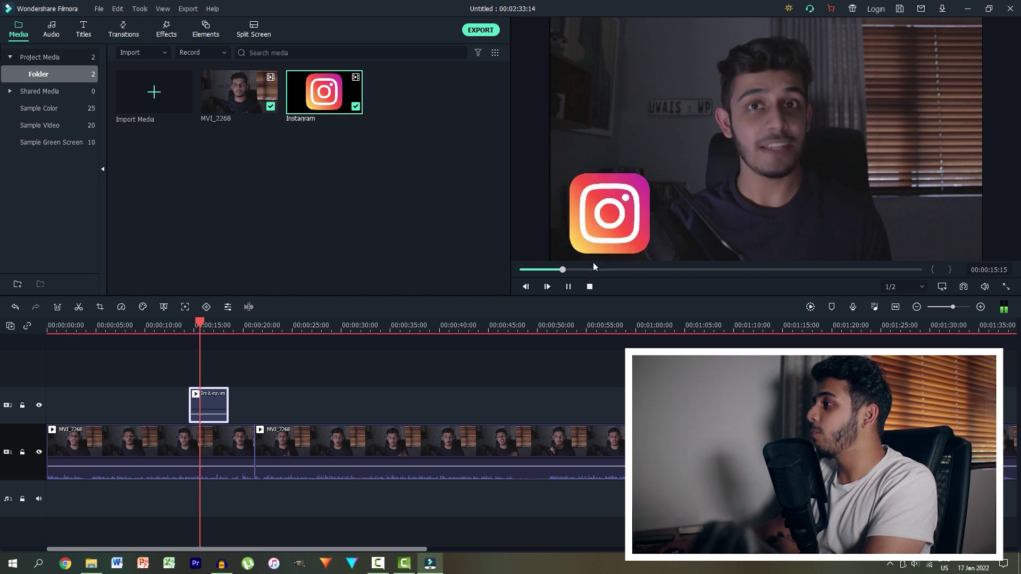
{"action": "left_click", "coordinate": [569, 287]}
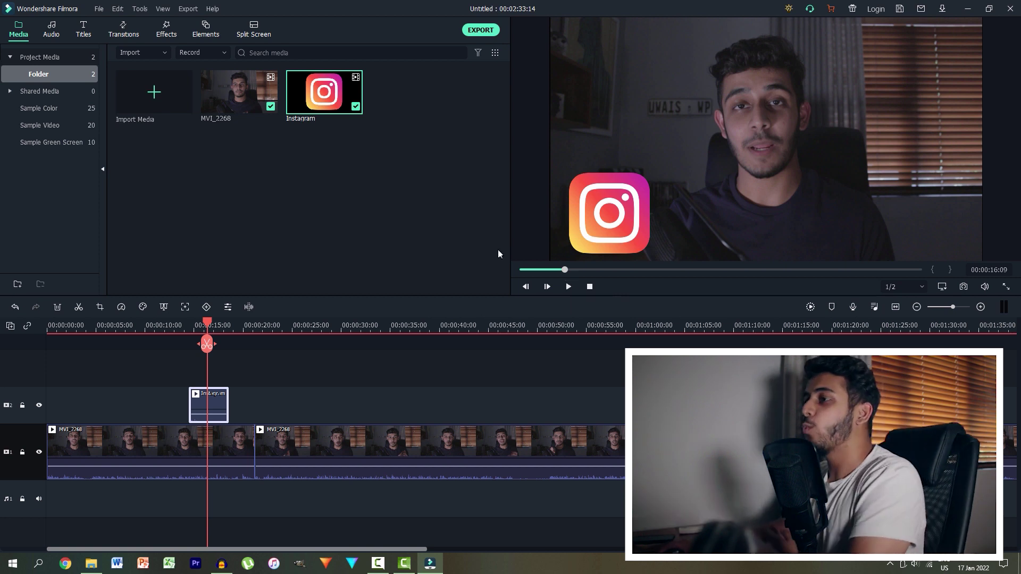
Import the Audio_ARose_Single track from D:\YOUTUBE\Audiio Music into the media library
{"action": "left_click_drag", "start_coordinate": [210, 327], "coordinate": [90, 353]}
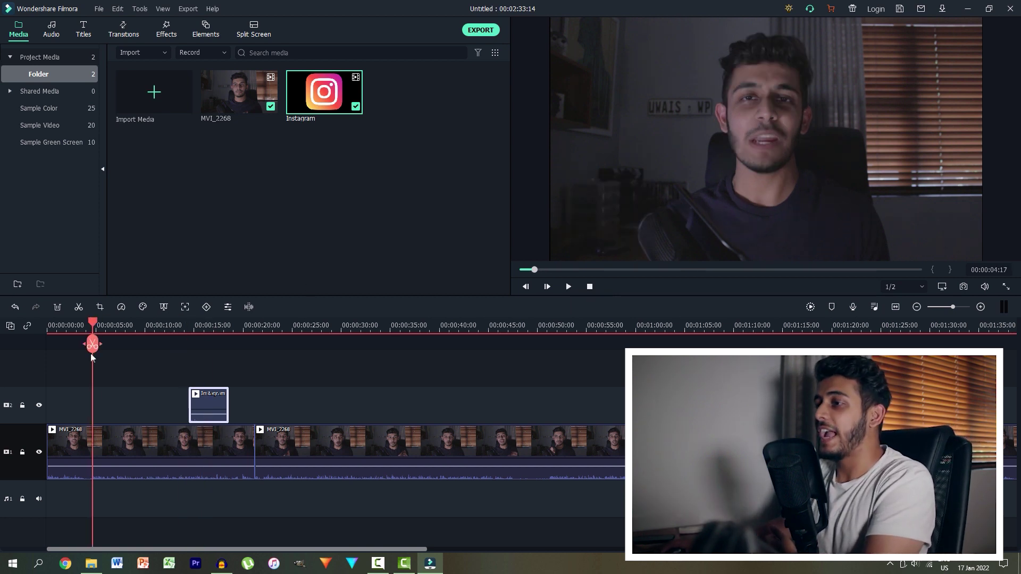
{"action": "left_click", "coordinate": [99, 421]}
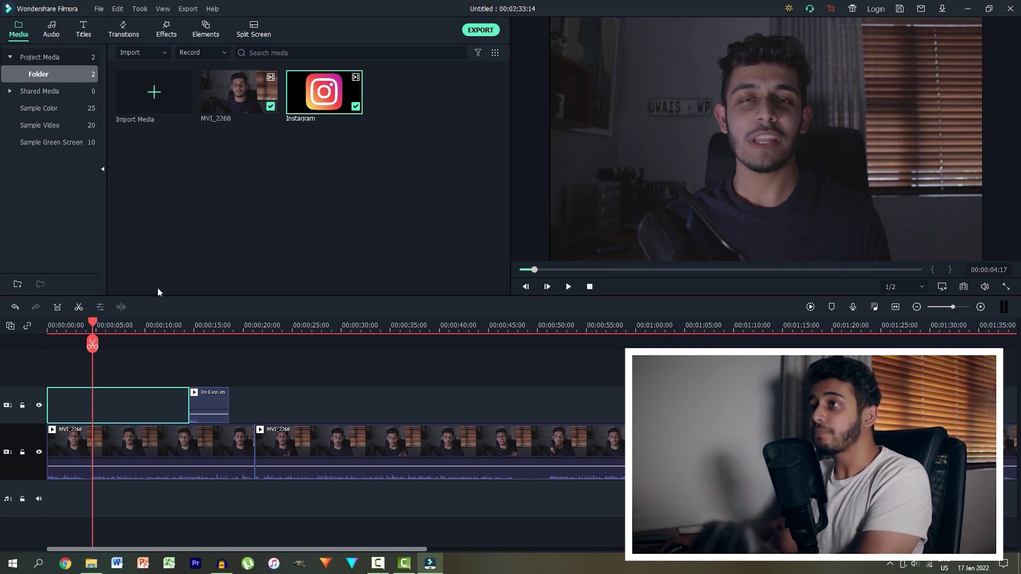
{"action": "double_click", "coordinate": [222, 183]}
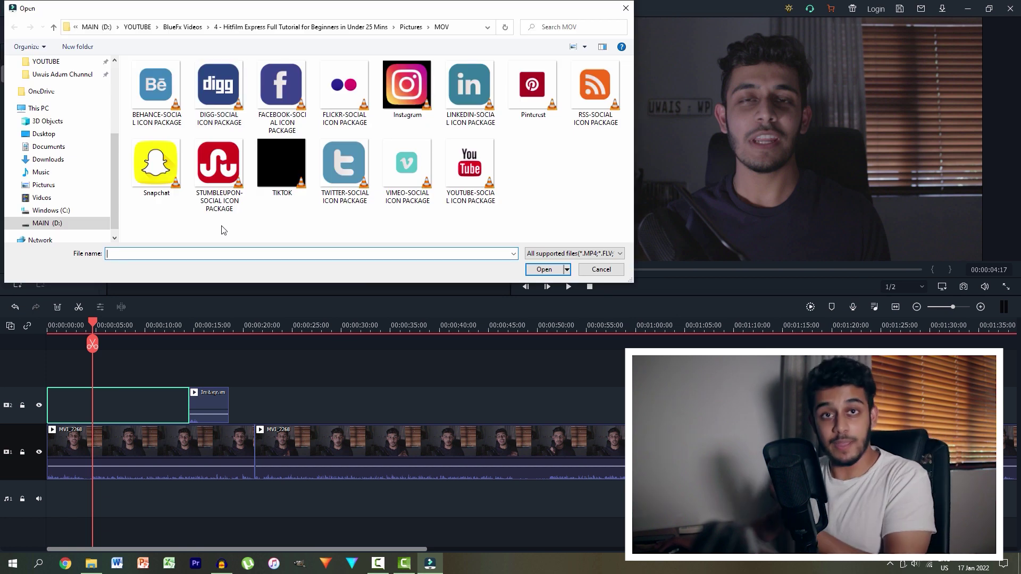
{"action": "left_click", "coordinate": [43, 172]}
{"action": "scroll", "coordinate": [84, 116], "scroll_direction": "up", "scroll_amount": 4}
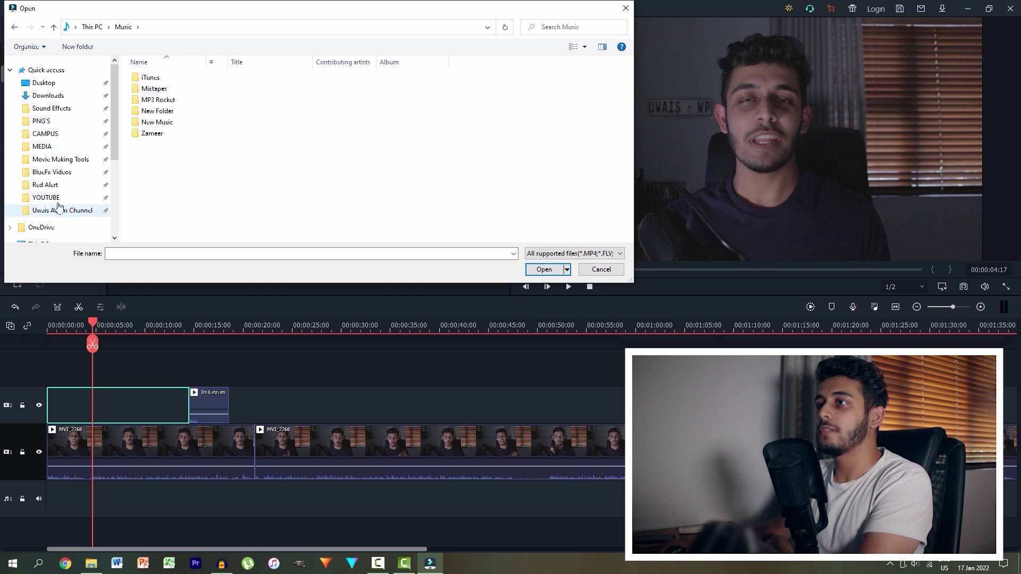
{"action": "left_click", "coordinate": [37, 198]}
{"action": "double_click", "coordinate": [160, 89]}
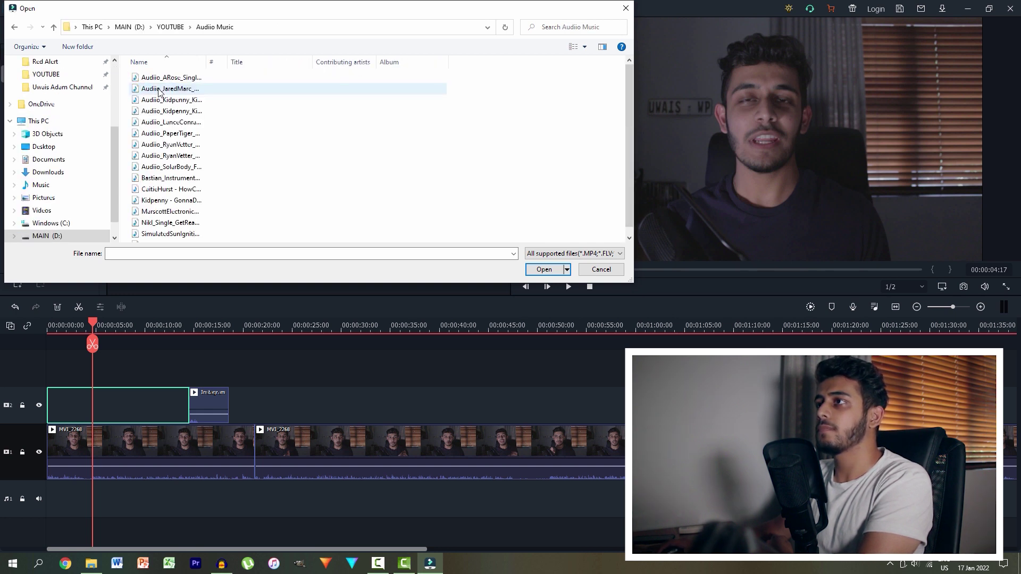
{"action": "double_click", "coordinate": [180, 79]}
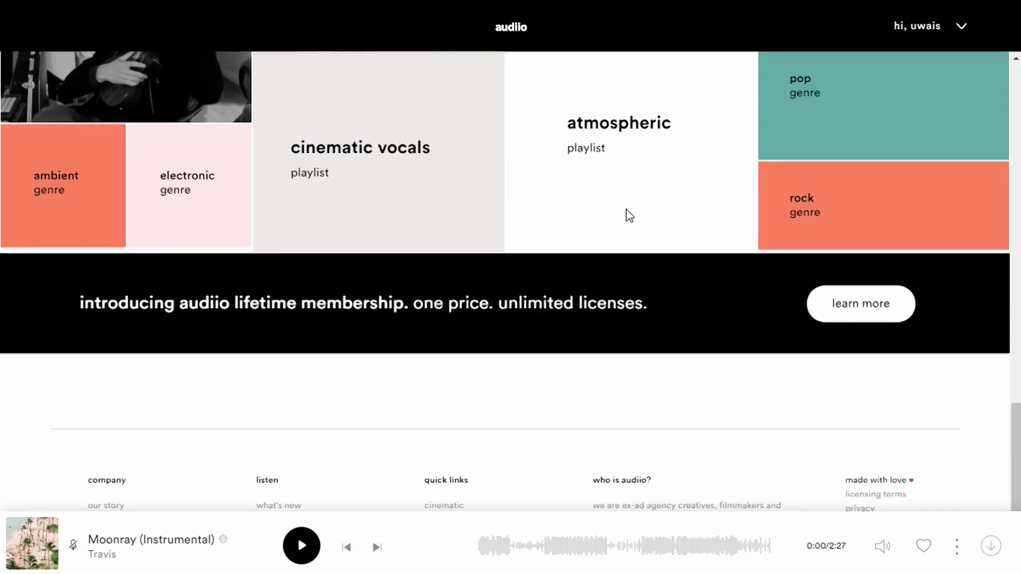
{"action": "left_click", "coordinate": [866, 296]}
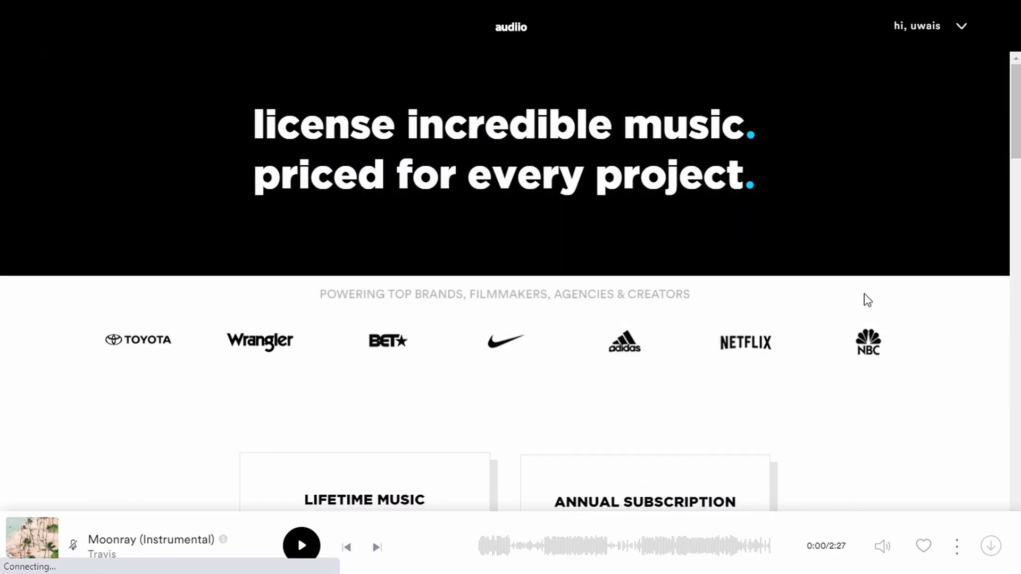
{"action": "scroll", "coordinate": [865, 296], "scroll_direction": "down", "scroll_amount": 14}
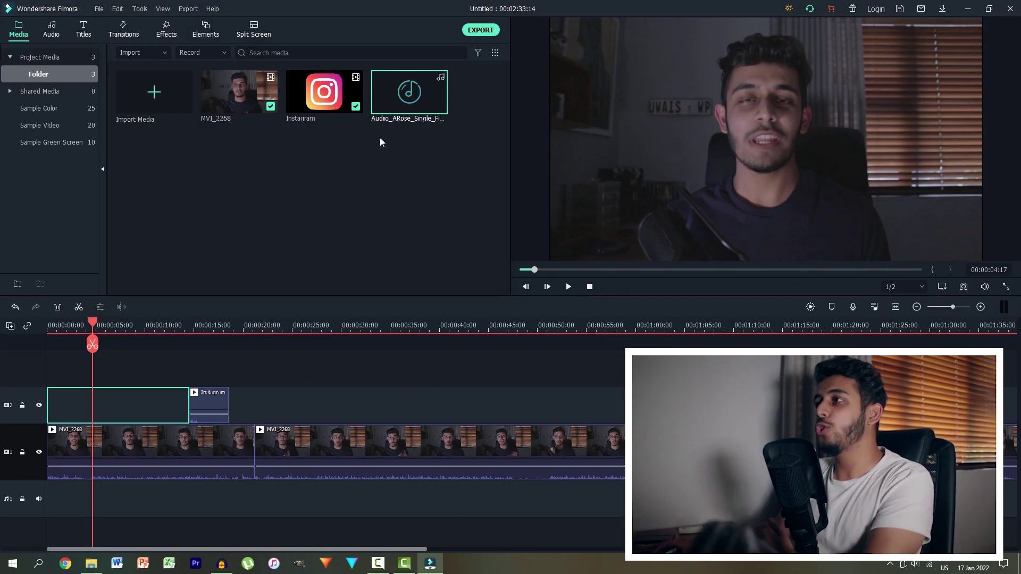
Lay Audio_ARose_Single under the talking-head clips at about -2.46 dB, then play from the start to check
{"action": "left_click_drag", "start_coordinate": [415, 109], "coordinate": [49, 496]}
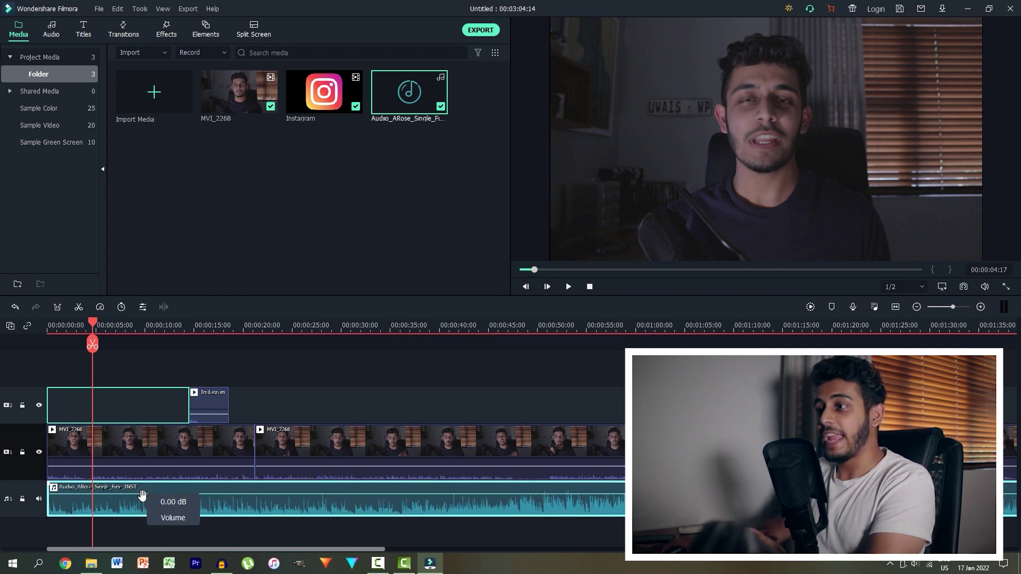
{"action": "left_click_drag", "start_coordinate": [143, 499], "coordinate": [163, 502]}
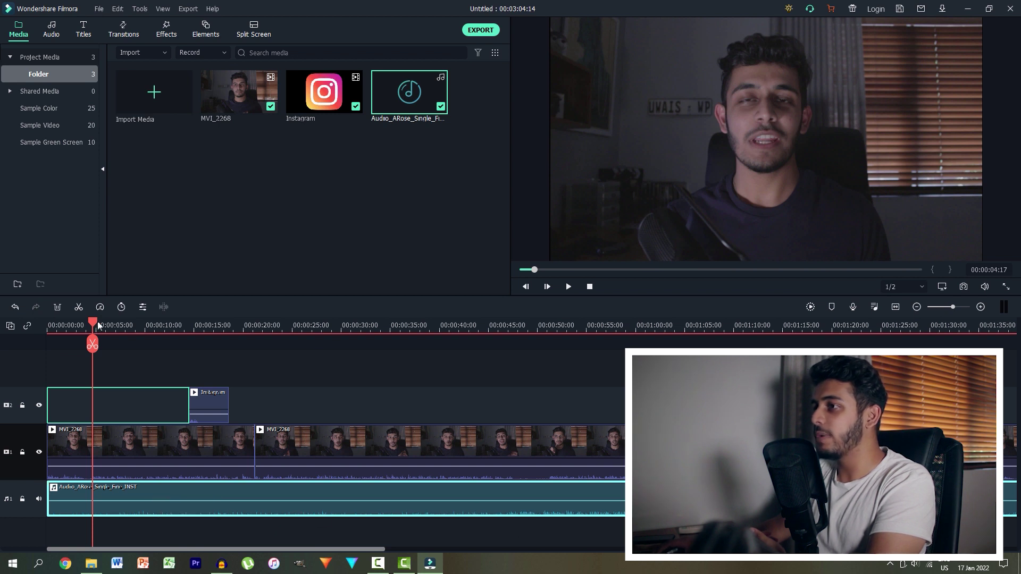
{"action": "left_click_drag", "start_coordinate": [99, 326], "coordinate": [30, 326]}
{"action": "key", "text": "space"}
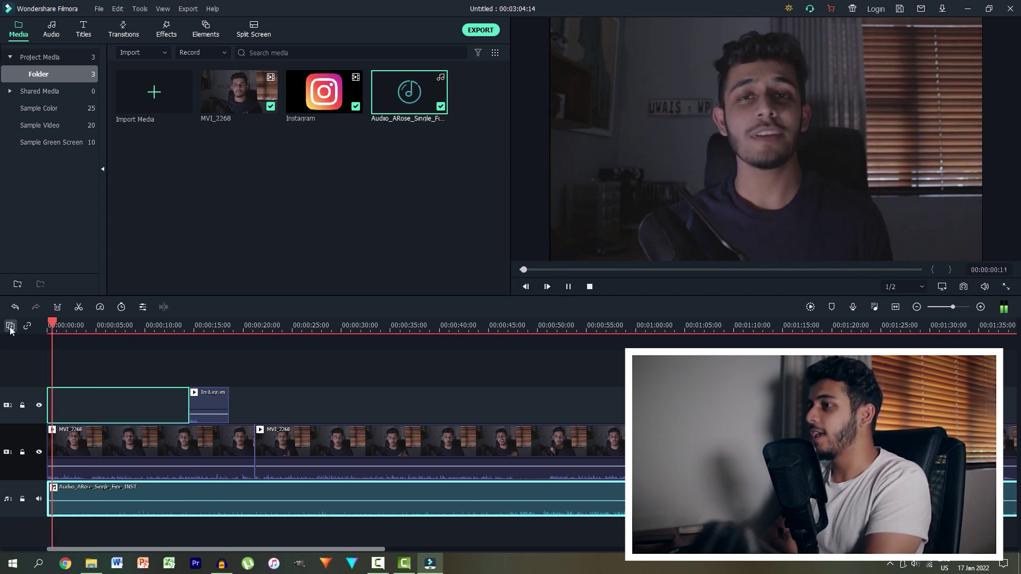
{"action": "key", "text": "space"}
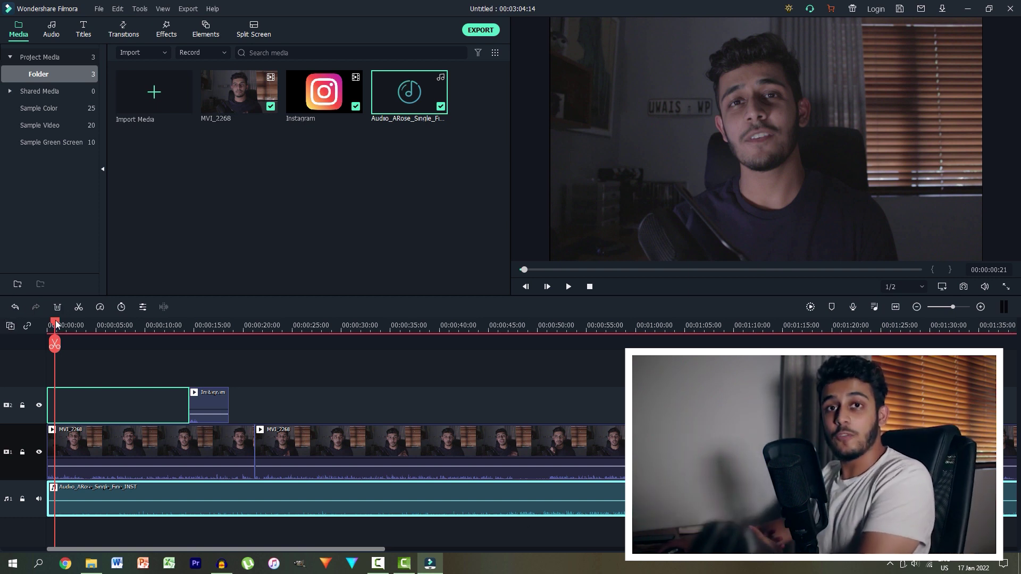
{"action": "left_click_drag", "start_coordinate": [57, 323], "coordinate": [74, 326]}
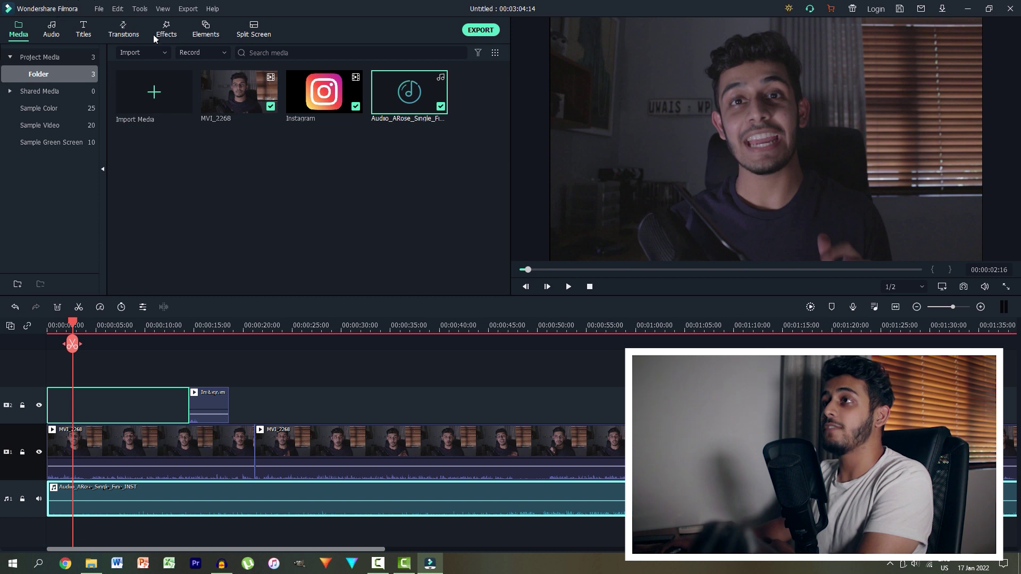
{"action": "left_click", "coordinate": [130, 26]}
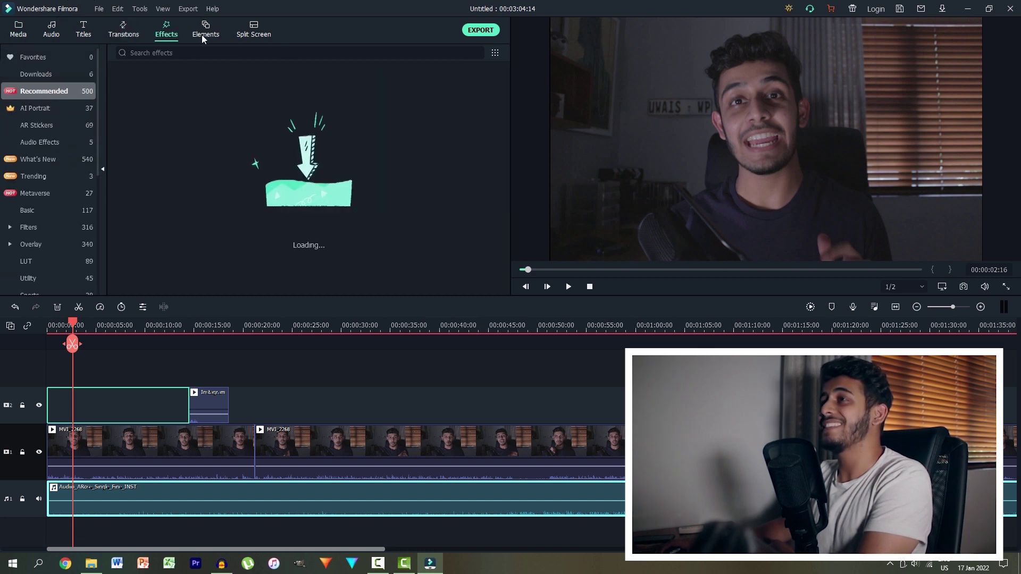
{"action": "left_click", "coordinate": [84, 28]}
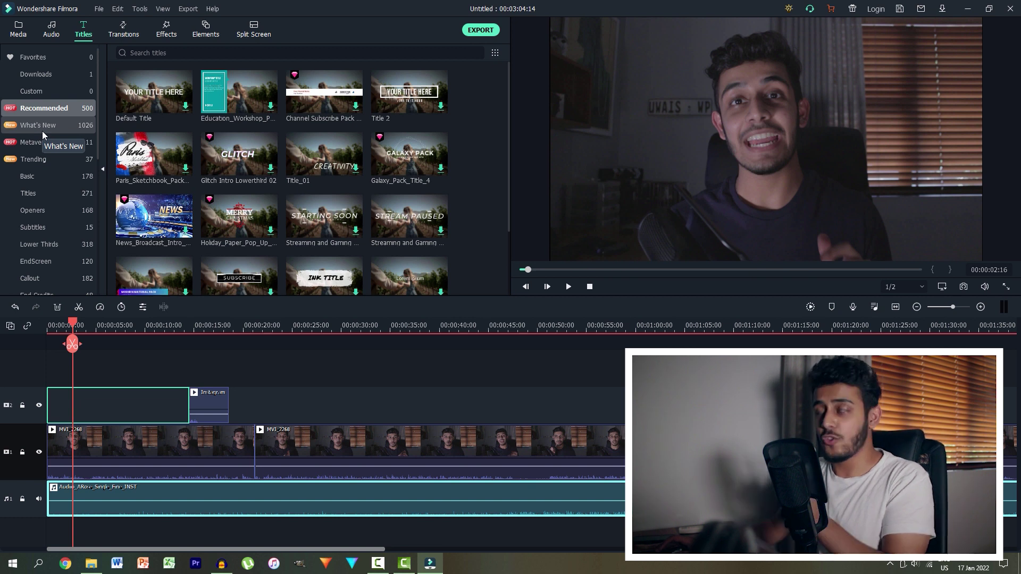
{"action": "left_click_drag", "start_coordinate": [75, 332], "coordinate": [49, 332]}
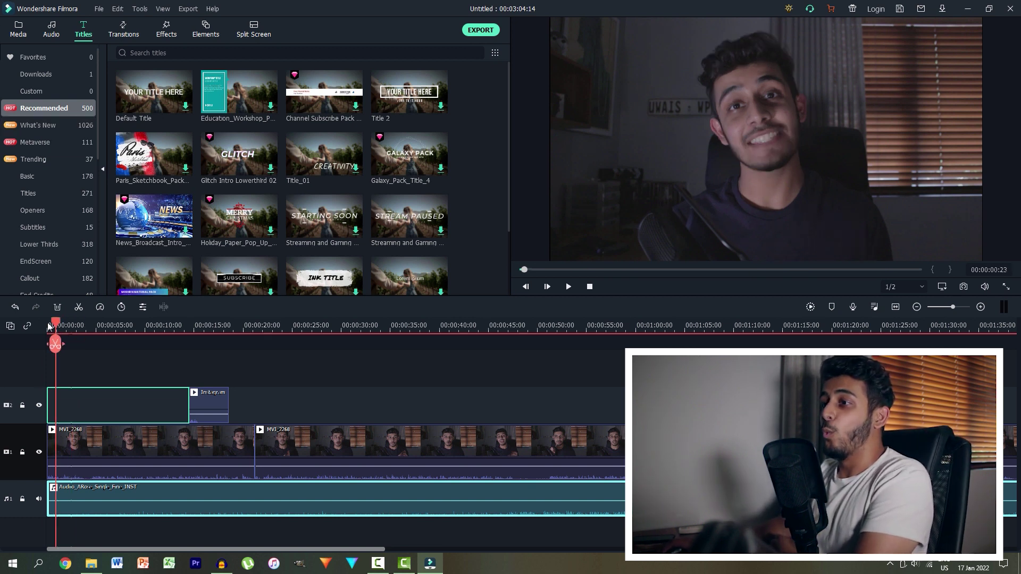
{"action": "left_click", "coordinate": [22, 26]}
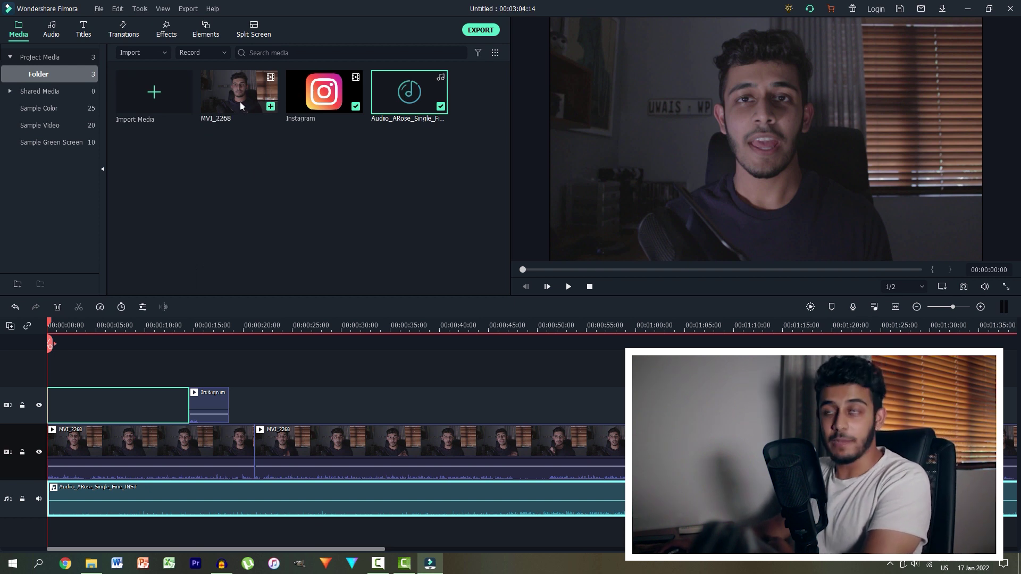
{"action": "double_click", "coordinate": [269, 167]}
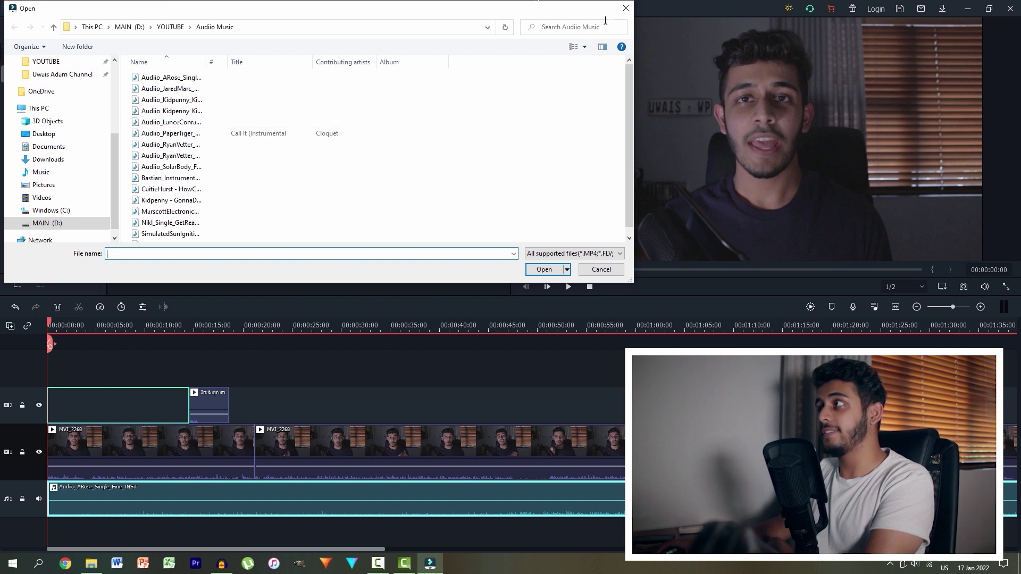
{"action": "left_click", "coordinate": [622, 15]}
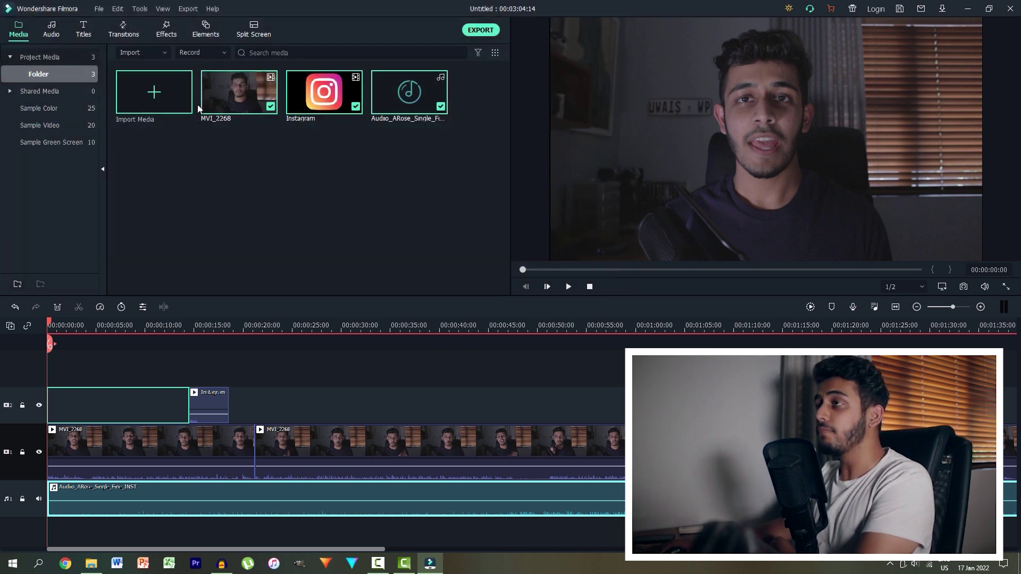
{"action": "left_click", "coordinate": [259, 152]}
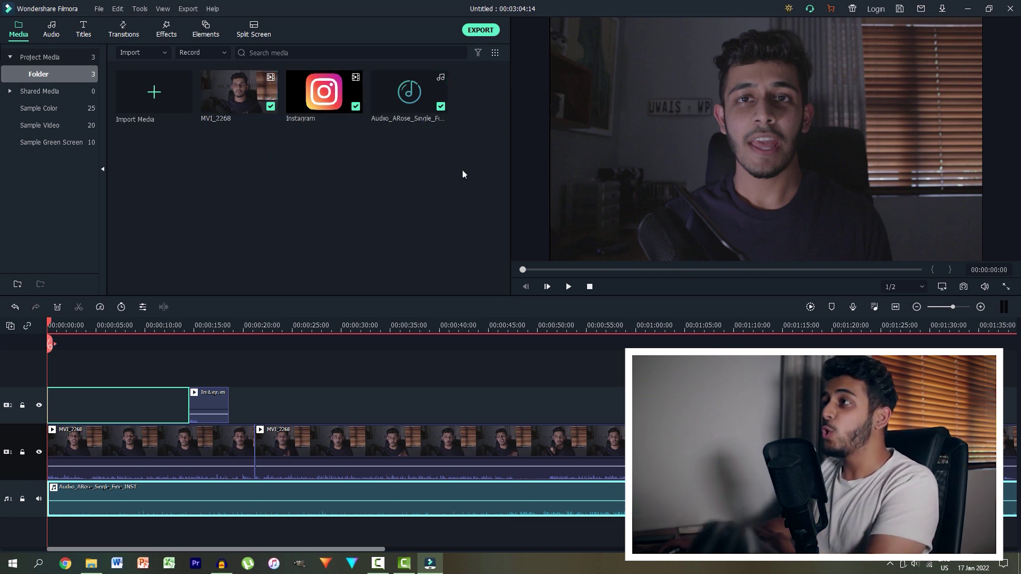
{"action": "double_click", "coordinate": [236, 86]}
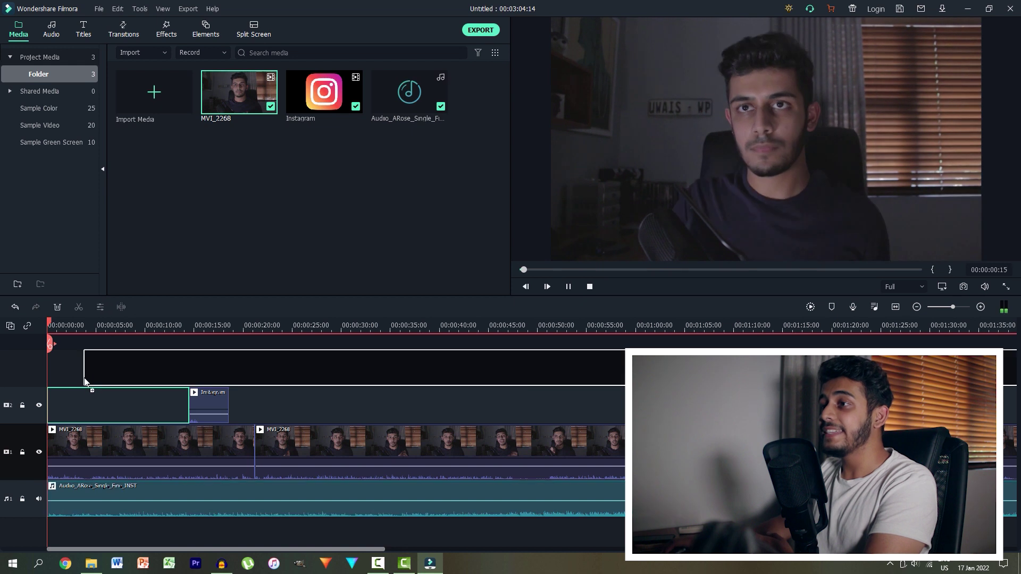
{"action": "left_click_drag", "start_coordinate": [84, 381], "coordinate": [175, 205]}
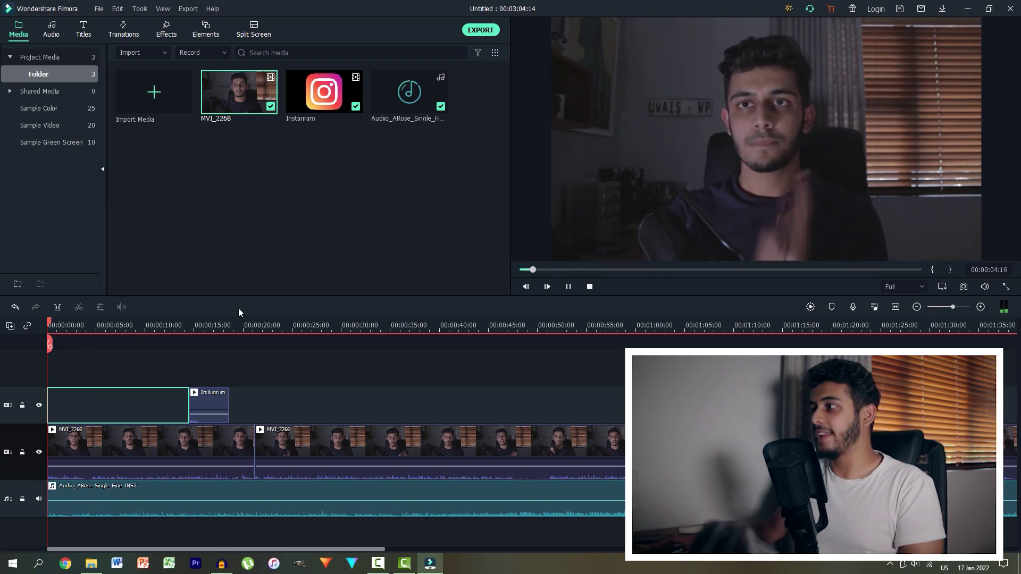
{"action": "key", "text": "space"}
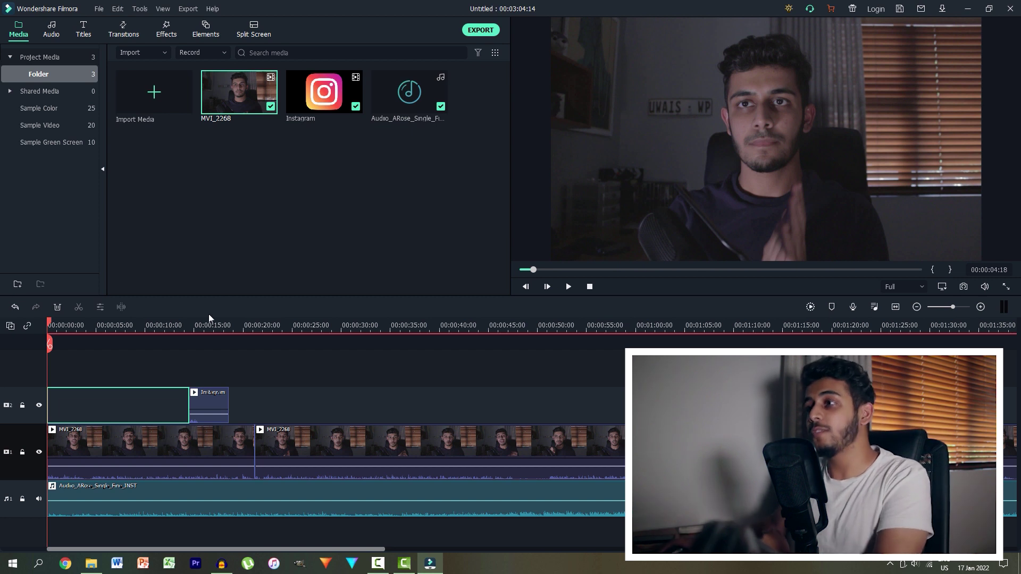
{"action": "scroll", "coordinate": [204, 333], "scroll_direction": "up", "scroll_amount": 2}
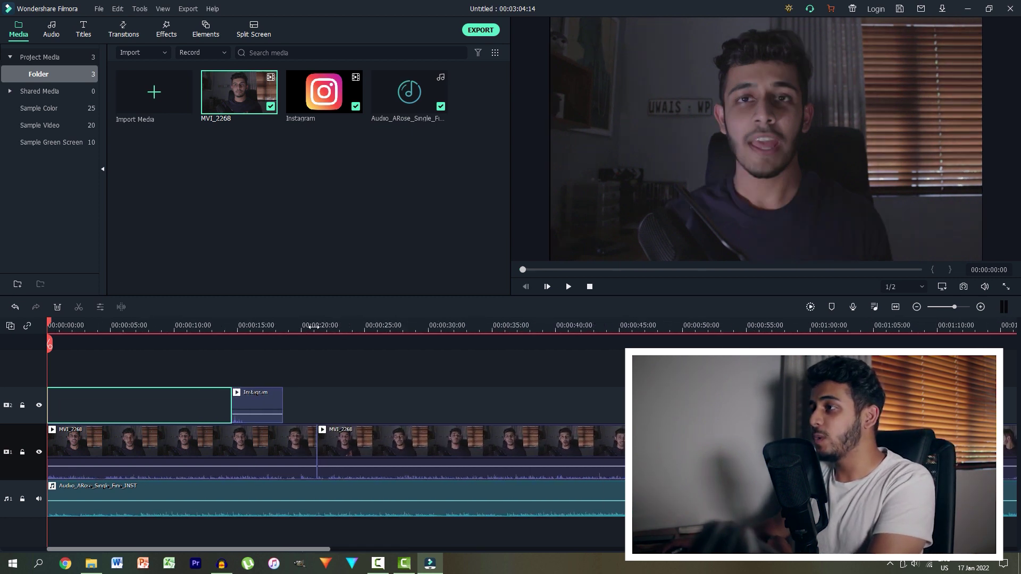
Deselect the track and move the playhead to about 00:00:16, where the Instagram icon appears
{"action": "left_click", "coordinate": [314, 328]}
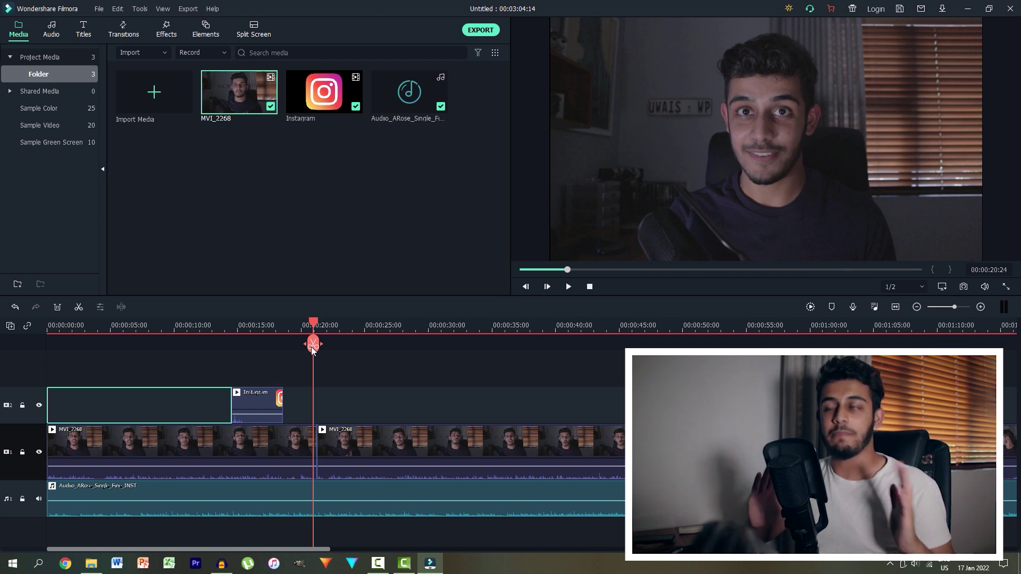
{"action": "left_click", "coordinate": [350, 365]}
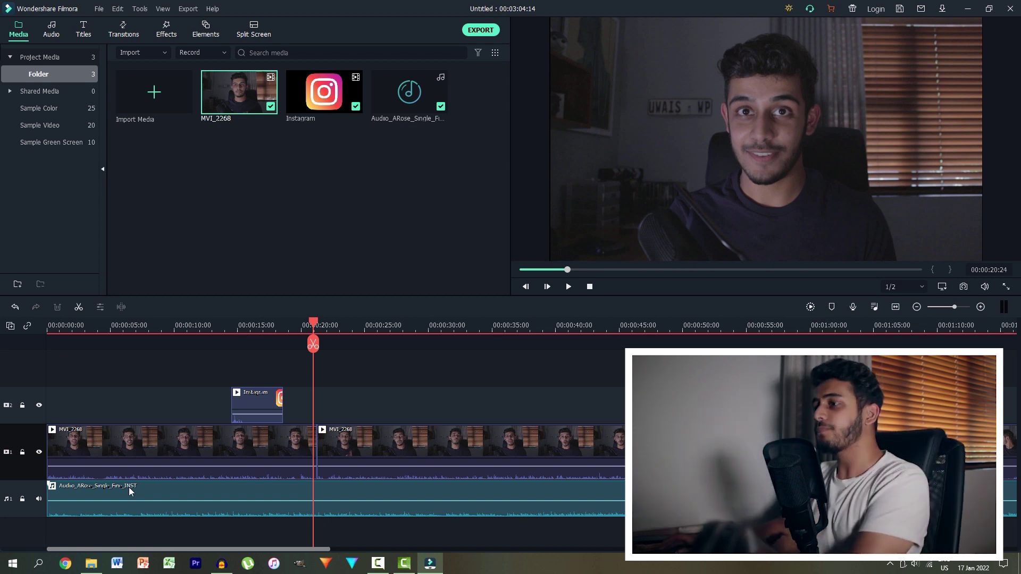
{"action": "left_click", "coordinate": [255, 328]}
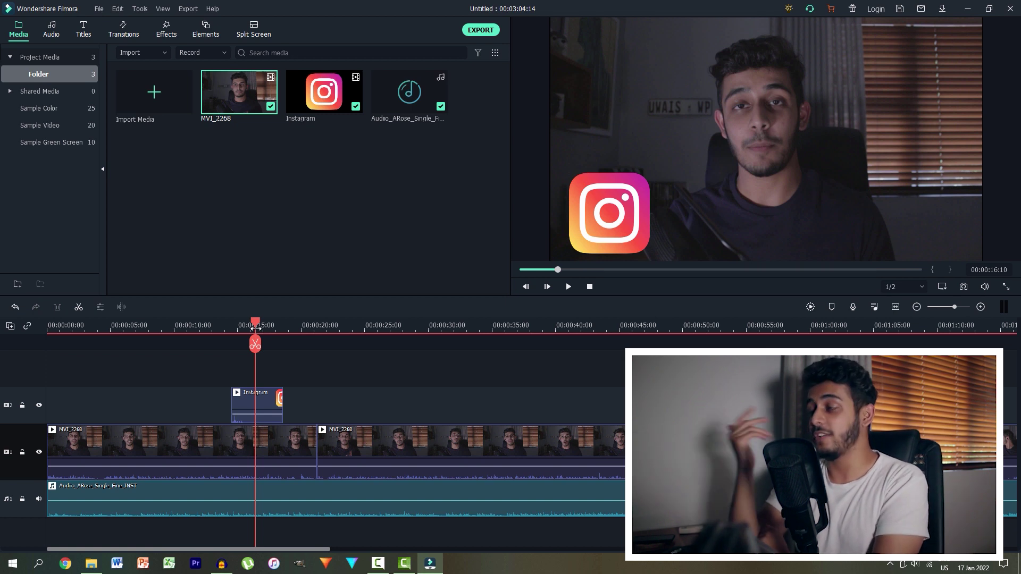
Try enlarging the Instagram icon, then undo it to keep its original size
{"action": "left_click", "coordinate": [257, 406]}
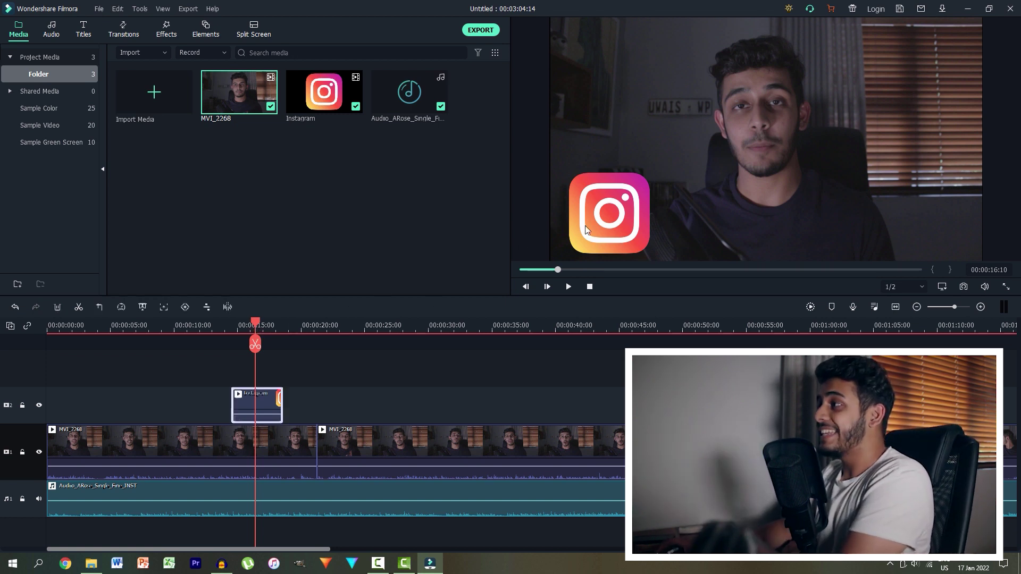
{"action": "left_click_drag", "start_coordinate": [658, 165], "coordinate": [663, 160]}
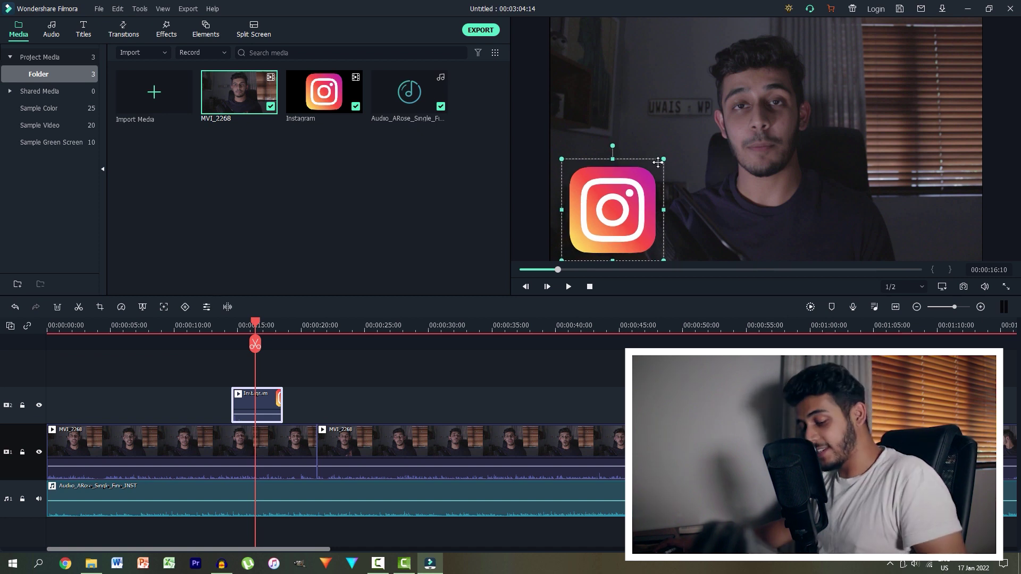
{"action": "key", "text": "ctrl+z"}
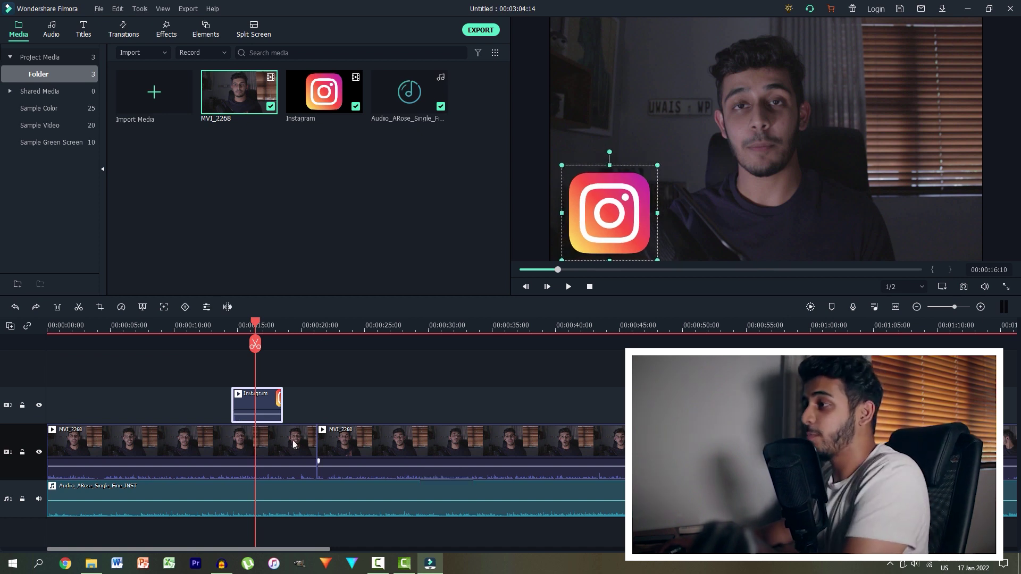
Scale up the first MVI_2268 clip in the frame to punch in on the speaker
{"action": "left_click", "coordinate": [272, 445]}
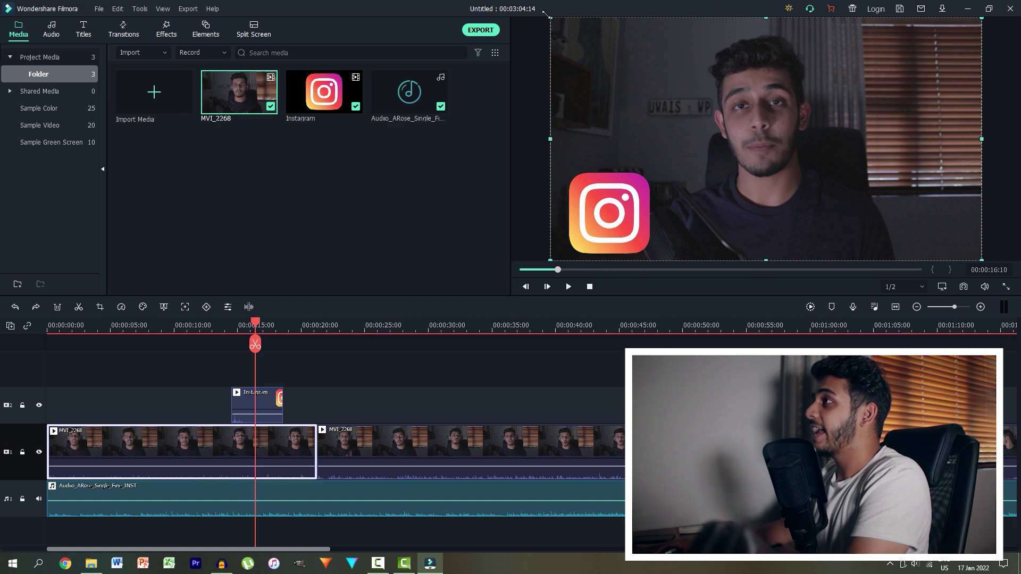
{"action": "mouse_move", "coordinate": [744, 107]}
{"action": "left_mouse_down"}
{"action": "mouse_move", "coordinate": [734, 138]}
{"action": "mouse_move", "coordinate": [766, 130]}
{"action": "mouse_move", "coordinate": [754, 118]}
{"action": "left_mouse_up"}
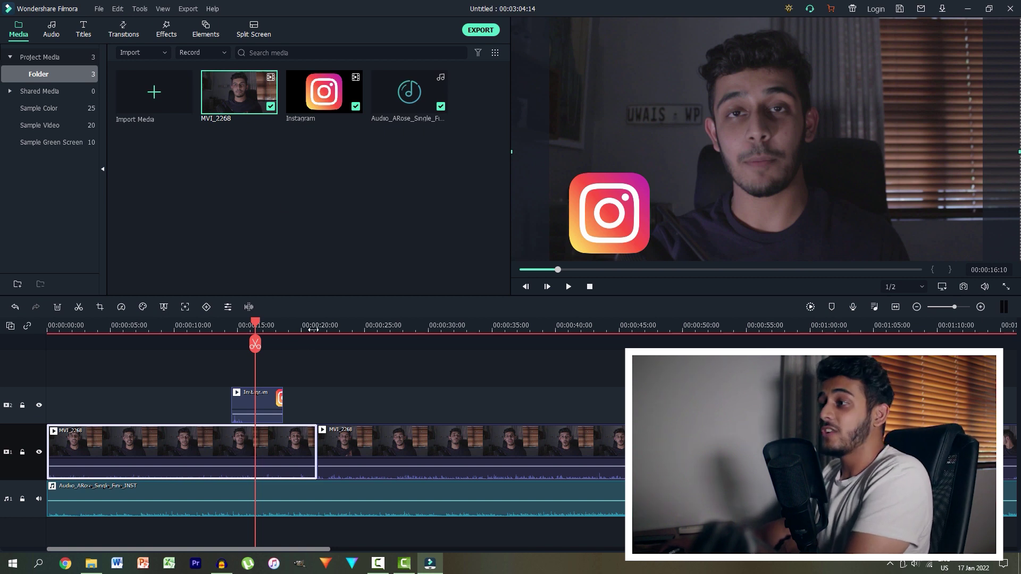
{"action": "left_click_drag", "start_coordinate": [313, 330], "coordinate": [320, 330]}
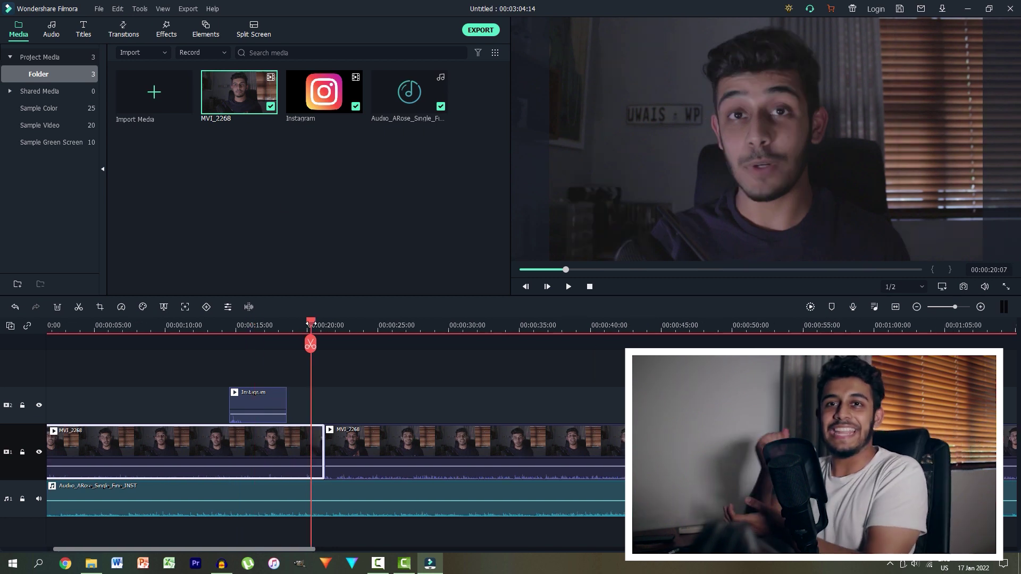